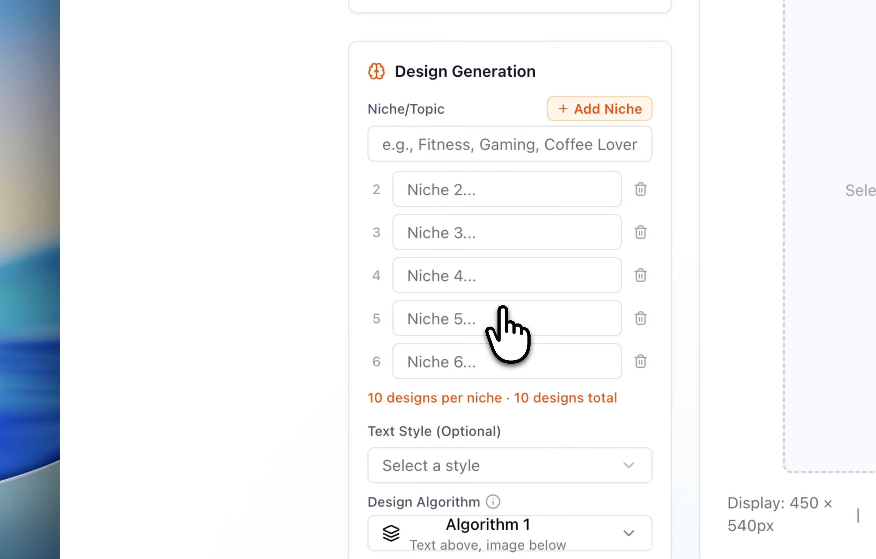
# Set the number of suggestions to 5.
pyautogui.scroll(-7, 515, 331)
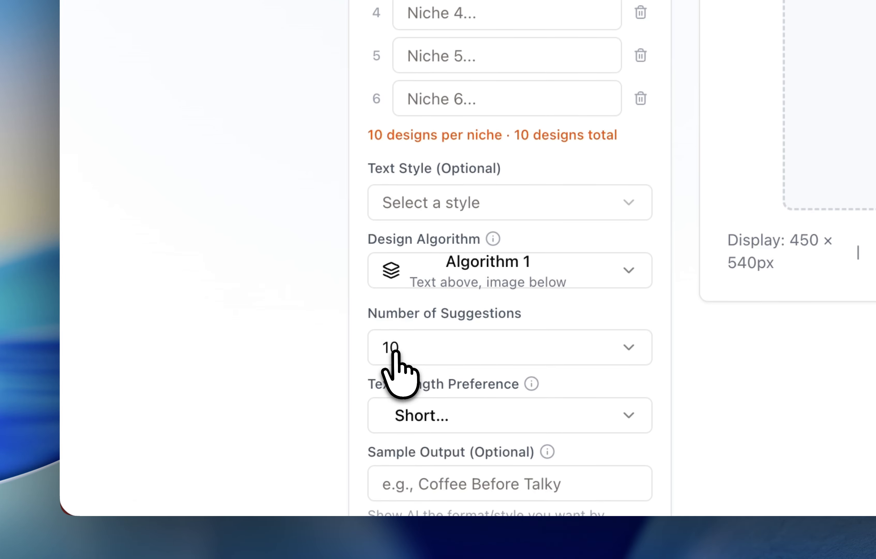
pyautogui.click(401, 354)
pyautogui.scroll(5, 441, 257)
pyautogui.click(431, 184)
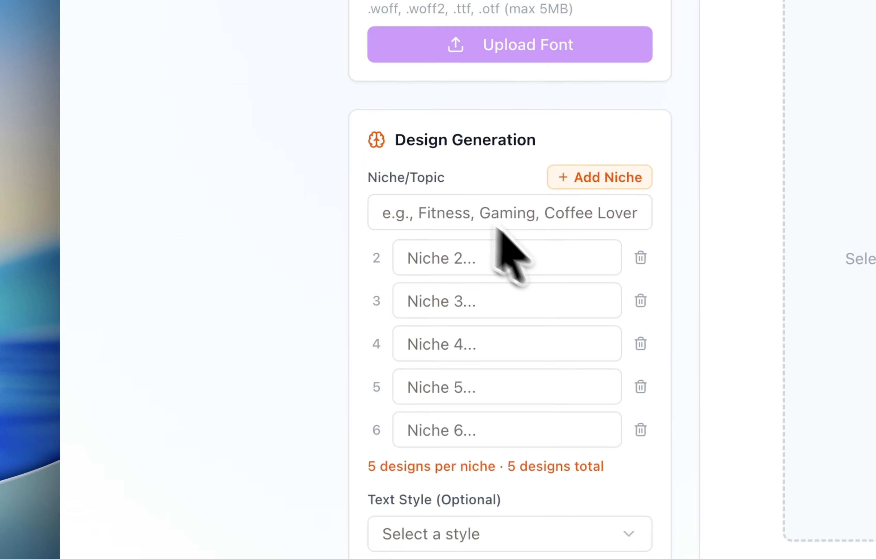
# Enter fitness and health as the first two niches.
pyautogui.click(462, 220)
pyautogui.click(590, 265)
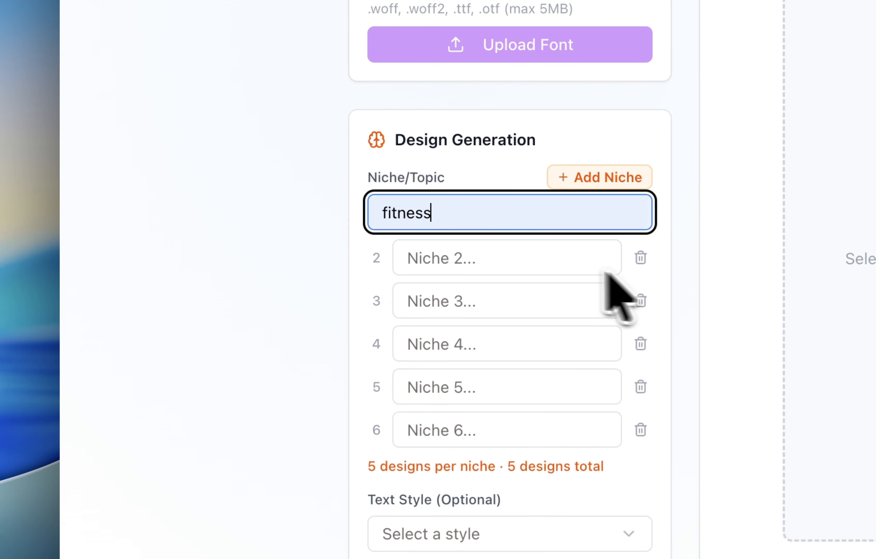
pyautogui.click(501, 258)
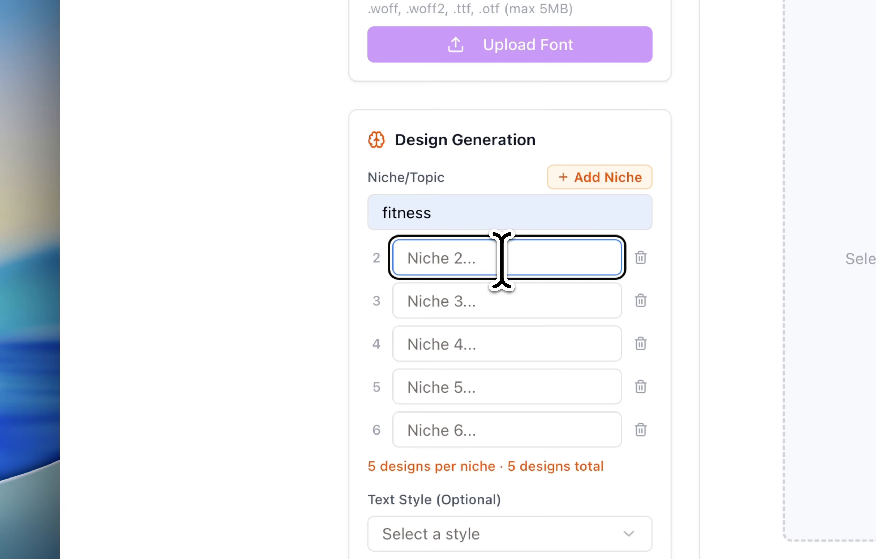
pyautogui.write('health')
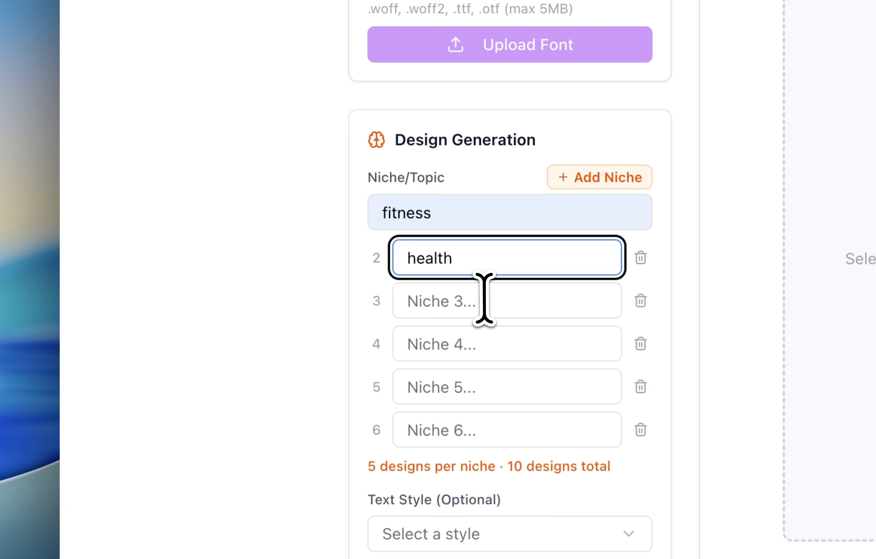
# Enter vegan, comedy puns about sports, chocolate healthy and keto ideas as niches 3 to 6.
pyautogui.click(484, 298)
pyautogui.write('vegan')
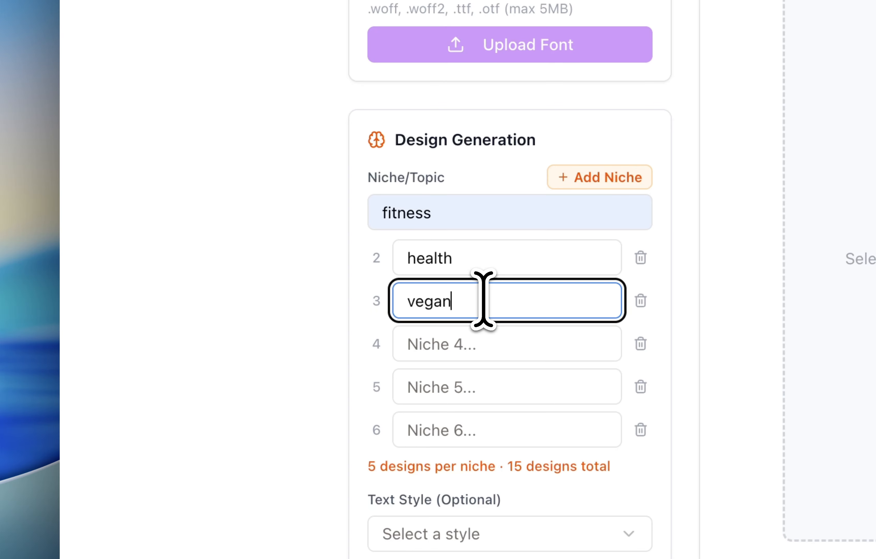
pyautogui.click(456, 358)
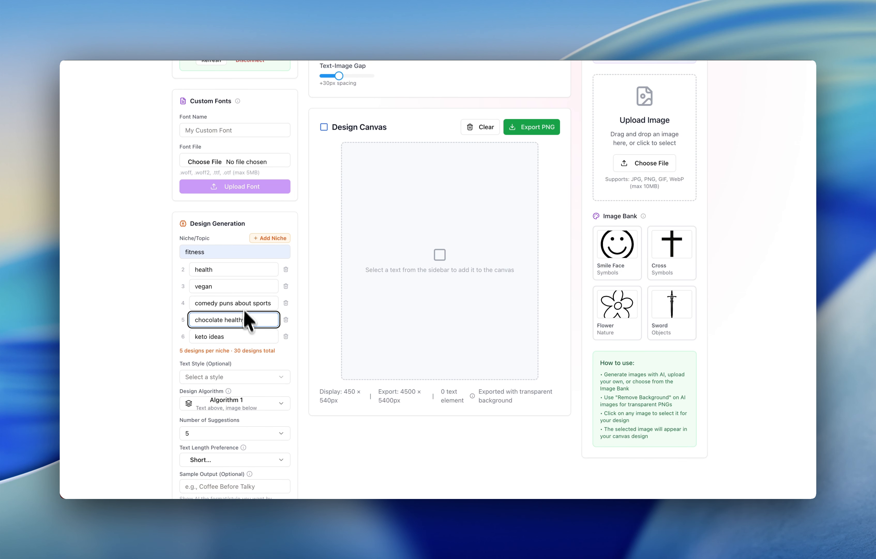
# Review the six niche entries in the Design Generation panel.
pyautogui.click(230, 336)
pyautogui.moveTo(231, 336); pyautogui.dragTo(192, 336)
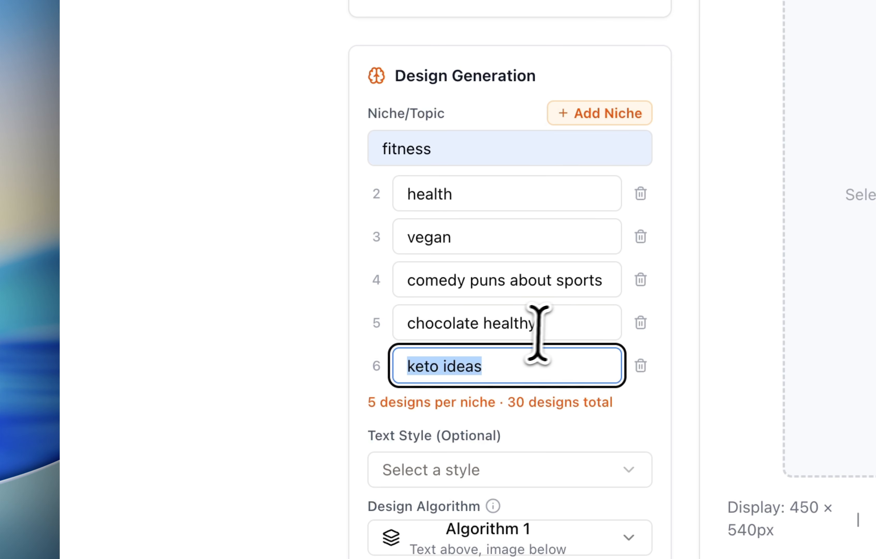
pyautogui.doubleClick(245, 320)
pyautogui.moveTo(359, 316); pyautogui.dragTo(372, 313)
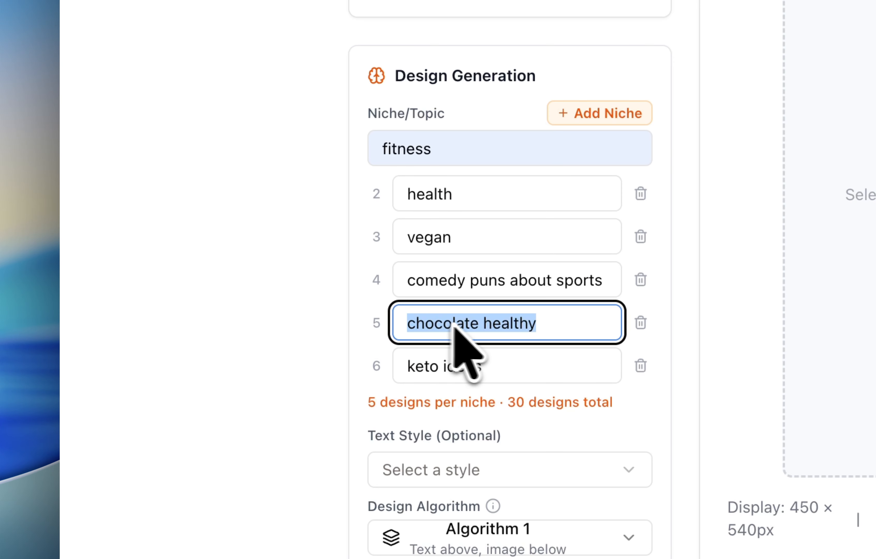
pyautogui.moveTo(409, 280); pyautogui.dragTo(599, 280)
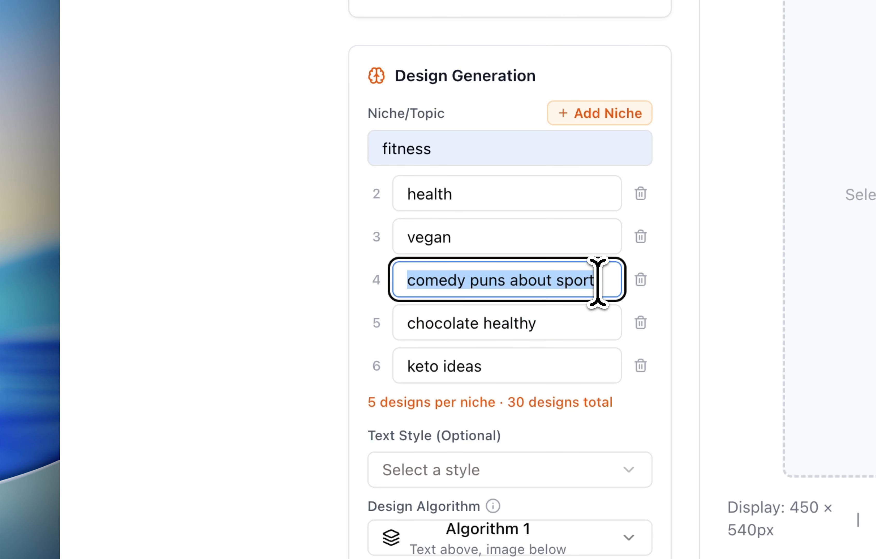
pyautogui.doubleClick(447, 232)
pyautogui.moveTo(455, 194); pyautogui.dragTo(401, 192)
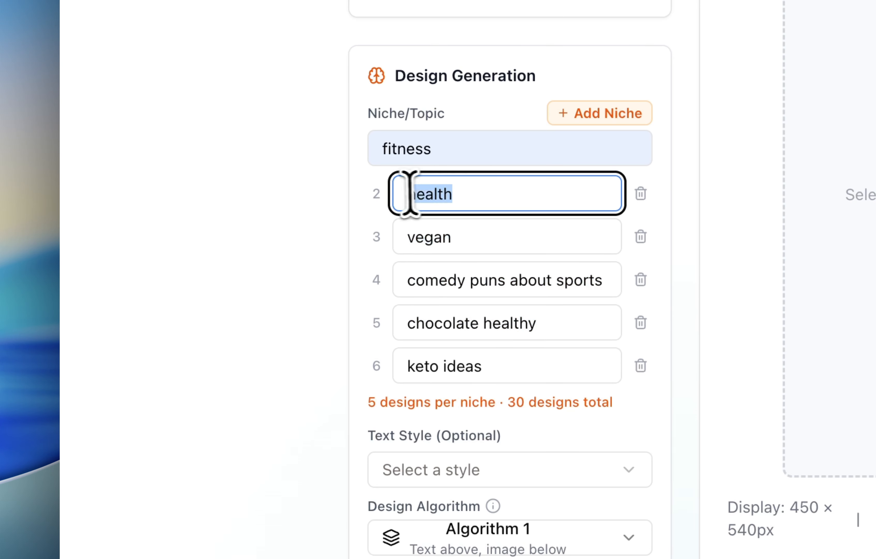
pyautogui.click(430, 151)
pyautogui.doubleClick(430, 149)
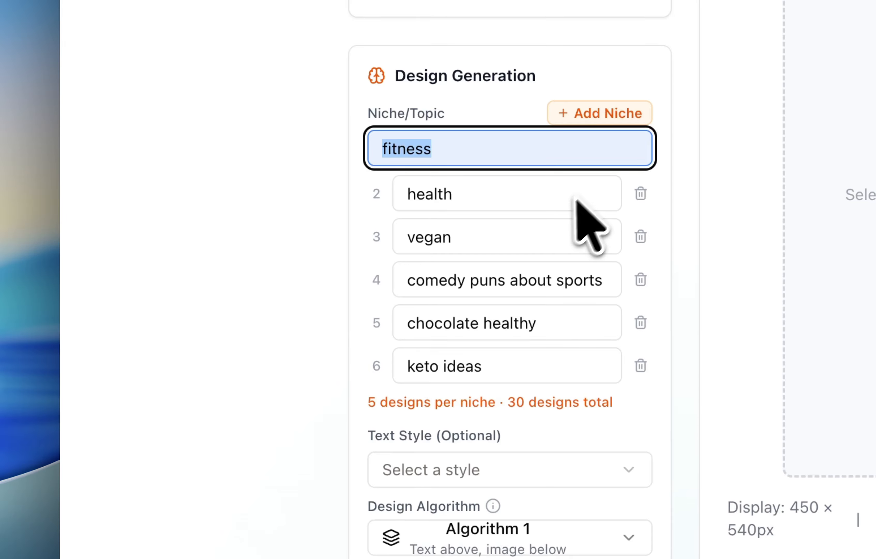
pyautogui.click(601, 413)
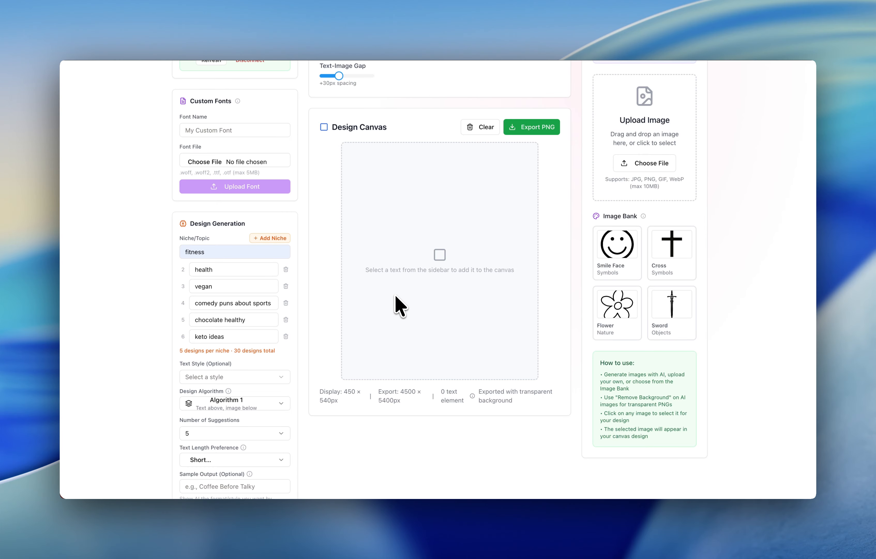
# Generate designs for all six niches.
pyautogui.scroll(-5, 218, 431)
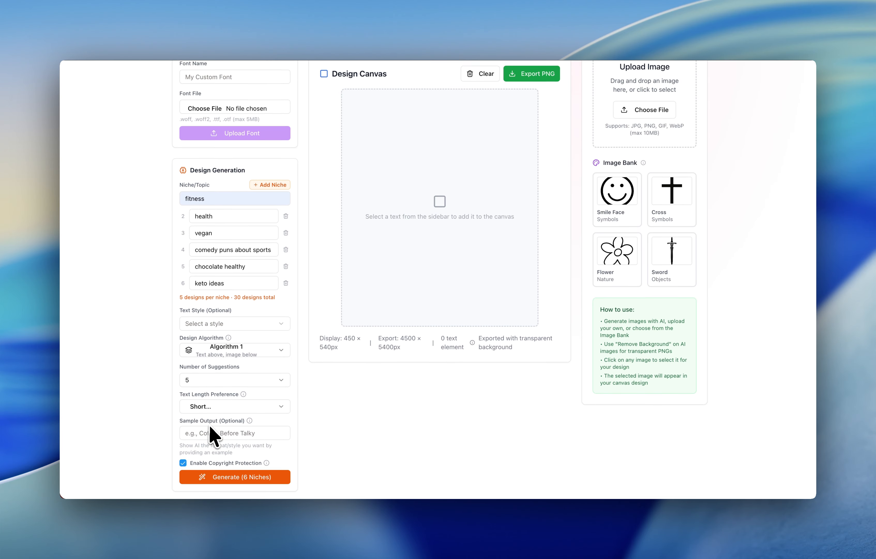
pyautogui.click(230, 407)
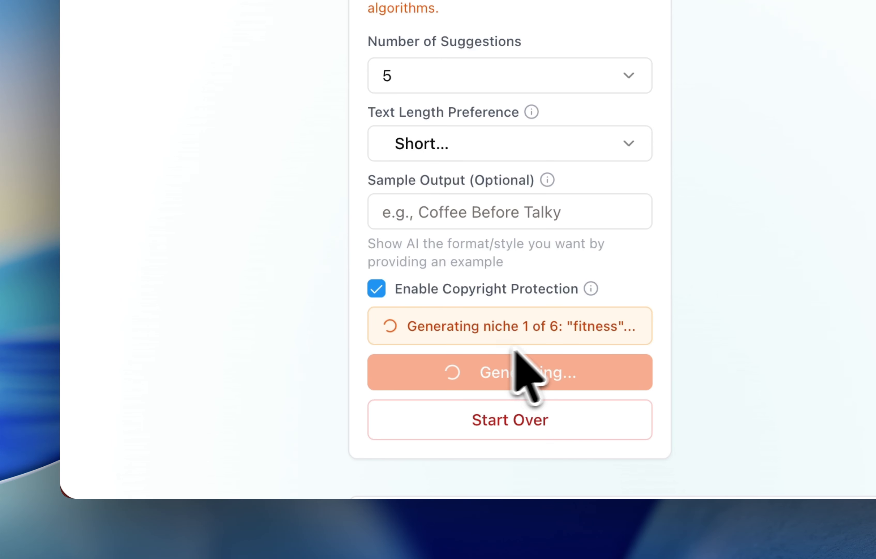
pyautogui.scroll(3, 246, 446)
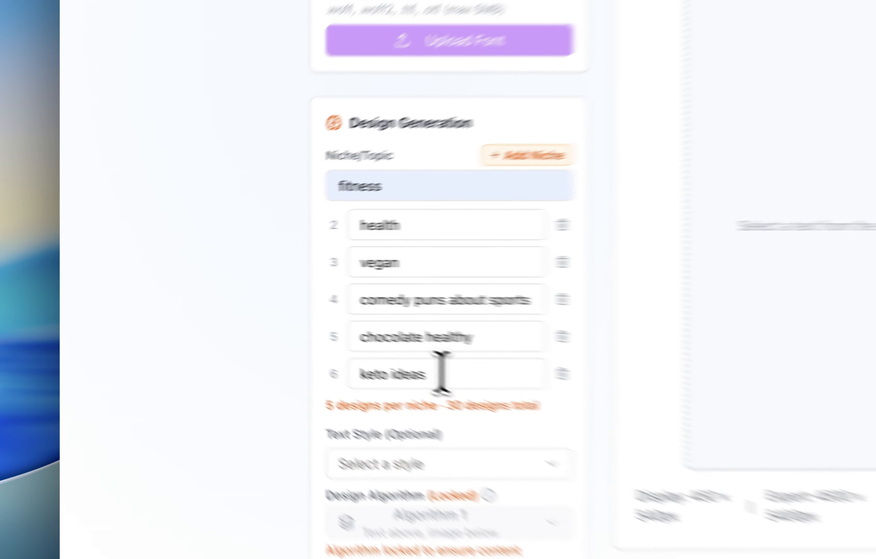
pyautogui.moveTo(232, 308); pyautogui.dragTo(195, 309)
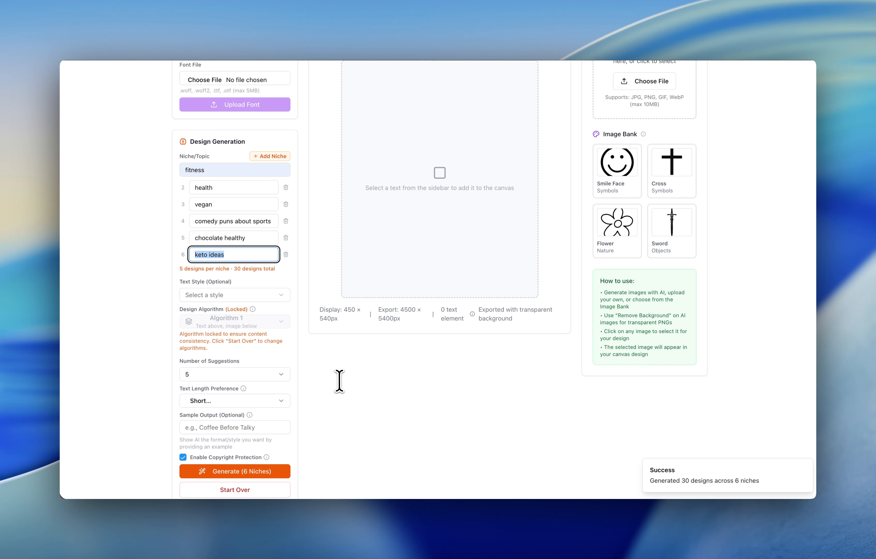
# Add the generated text Low Carb Life to the design canvas.
pyautogui.scroll(-10, 339, 381)
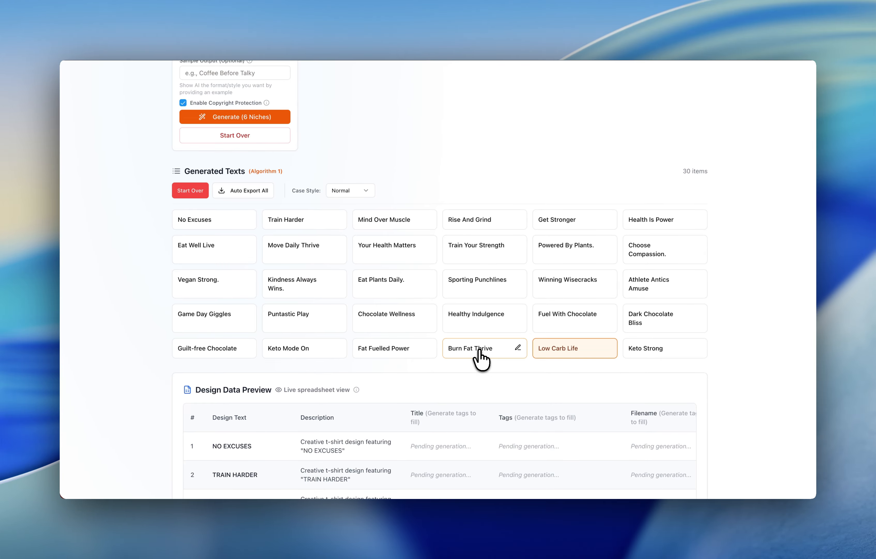
pyautogui.scroll(10, 608, 335)
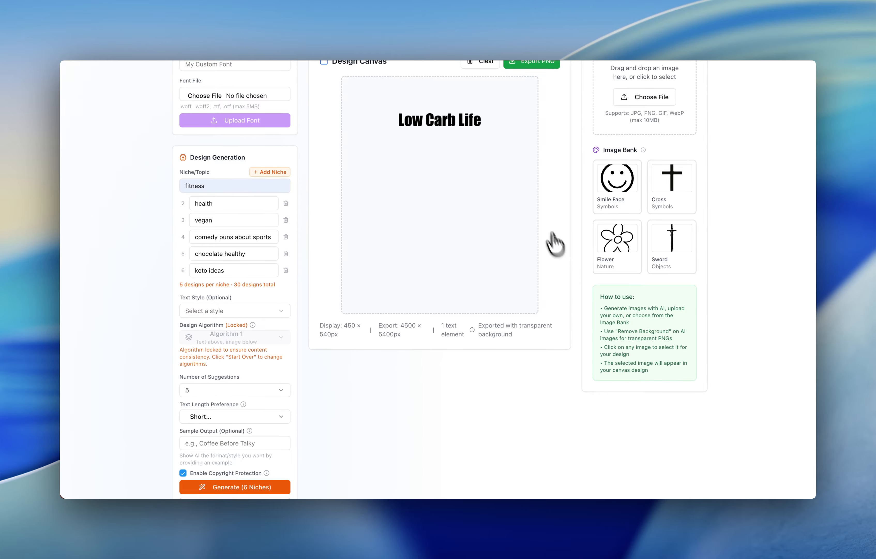
pyautogui.scroll(2, 554, 243)
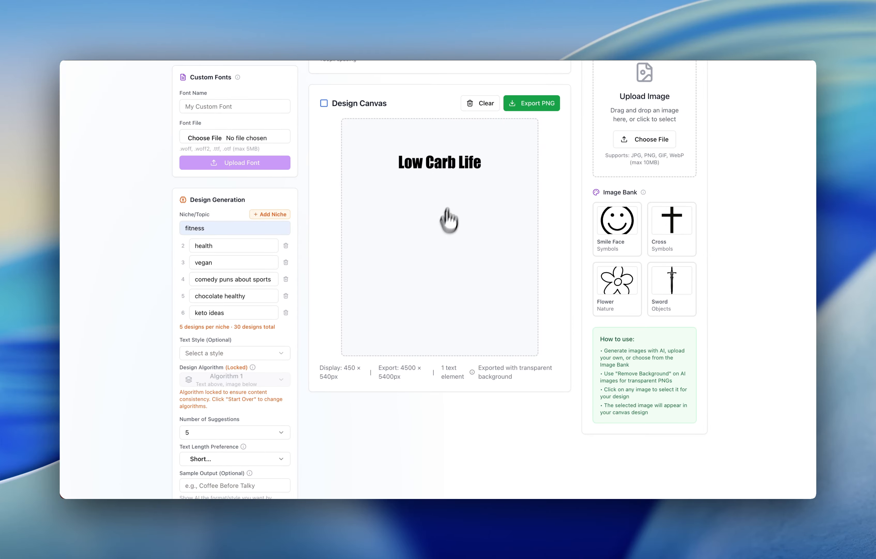
pyautogui.scroll(-10, 451, 228)
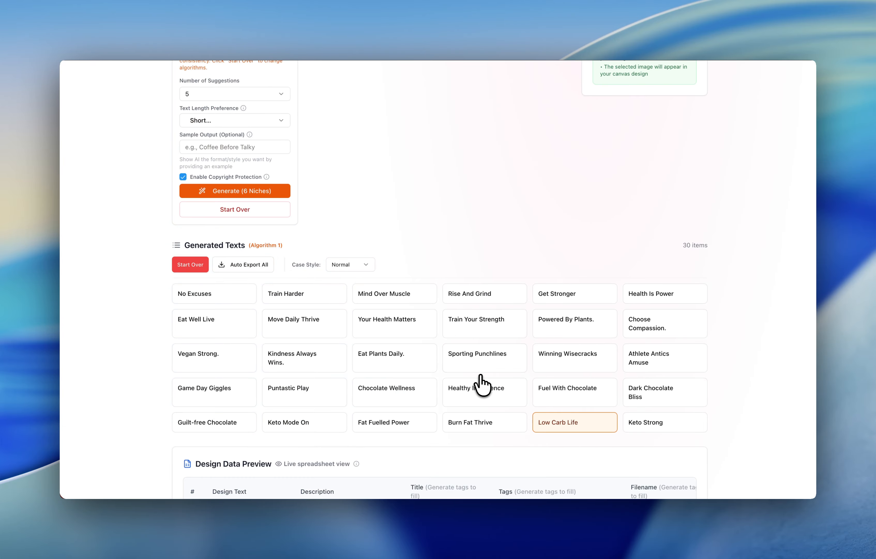
pyautogui.scroll(1, 482, 385)
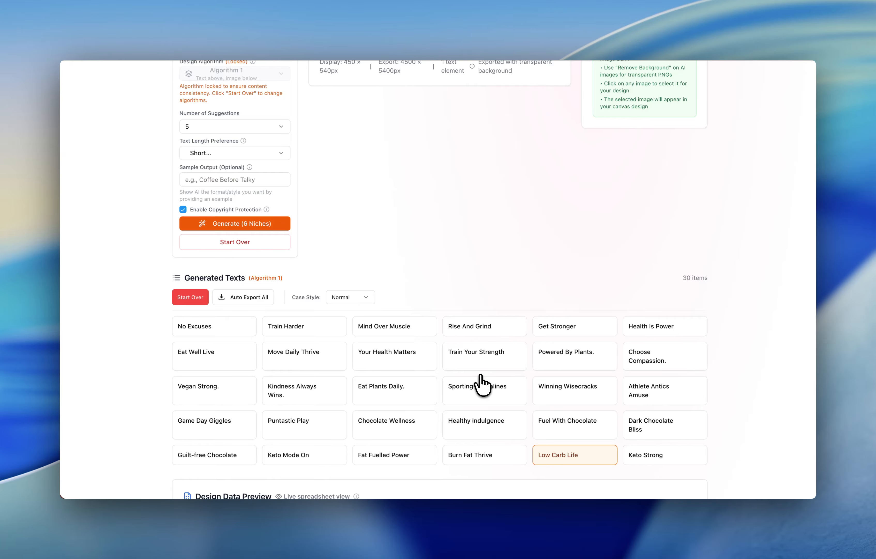
pyautogui.scroll(10, 481, 384)
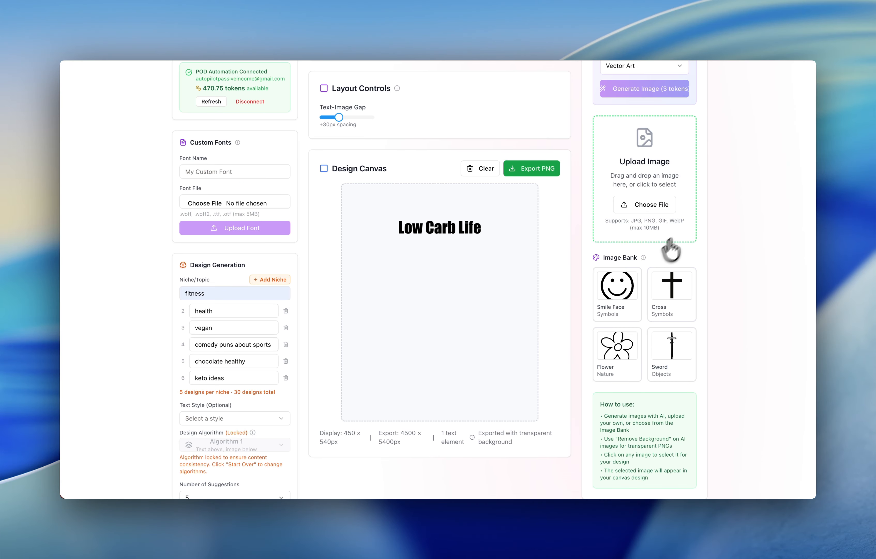
pyautogui.scroll(4, 687, 236)
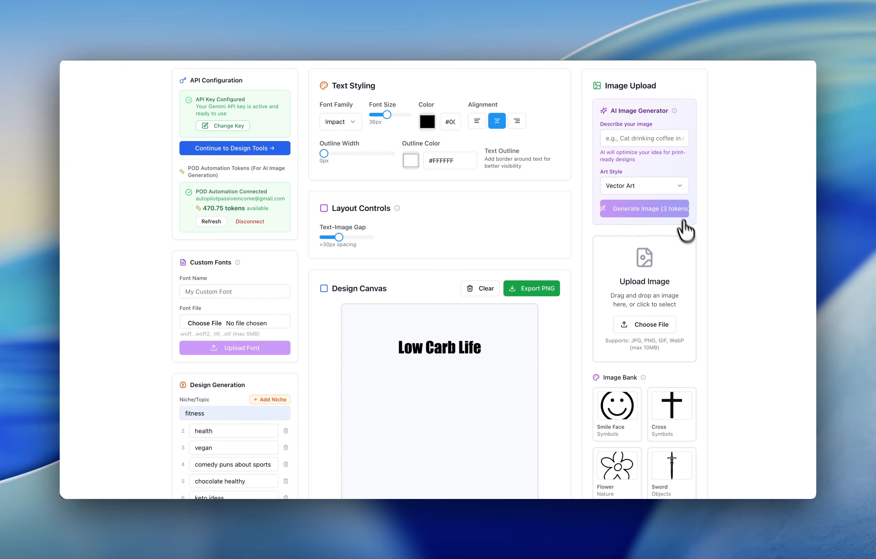
# Generate a Graffiti-style AI image described as 'illustration of chocolate ba…'.
pyautogui.click(626, 184)
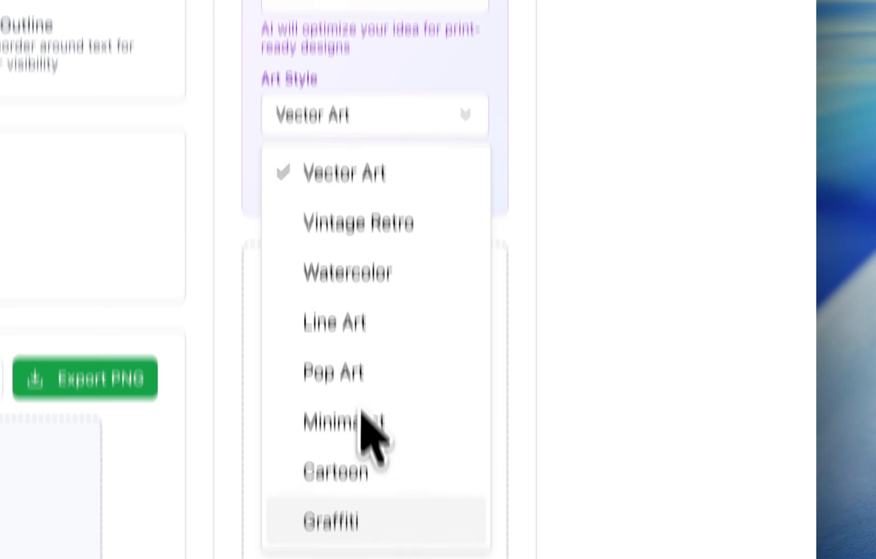
pyautogui.scroll(-3, 361, 410)
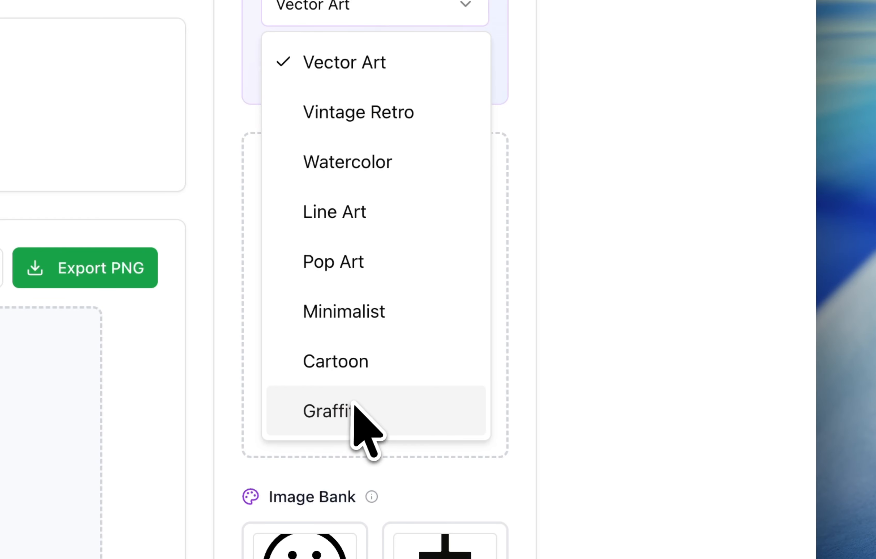
pyautogui.click(355, 406)
pyautogui.click(315, 243)
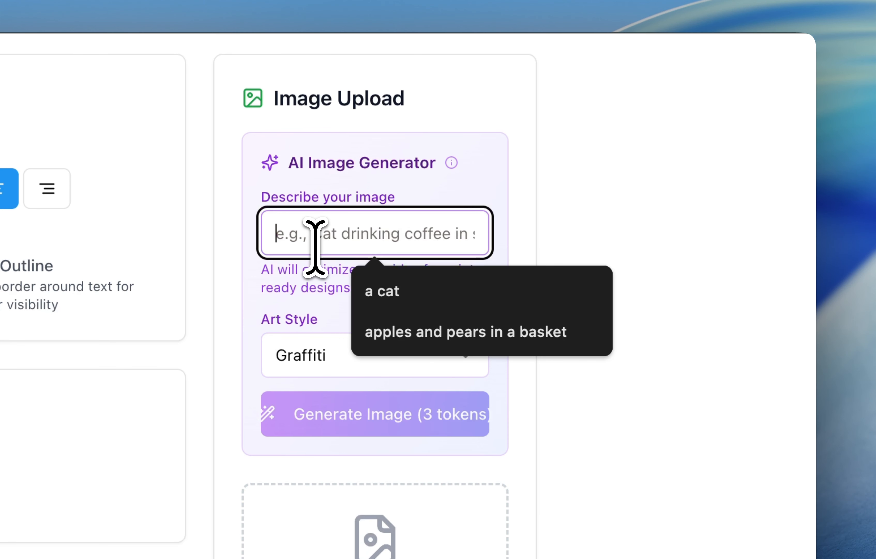
pyautogui.click(588, 291)
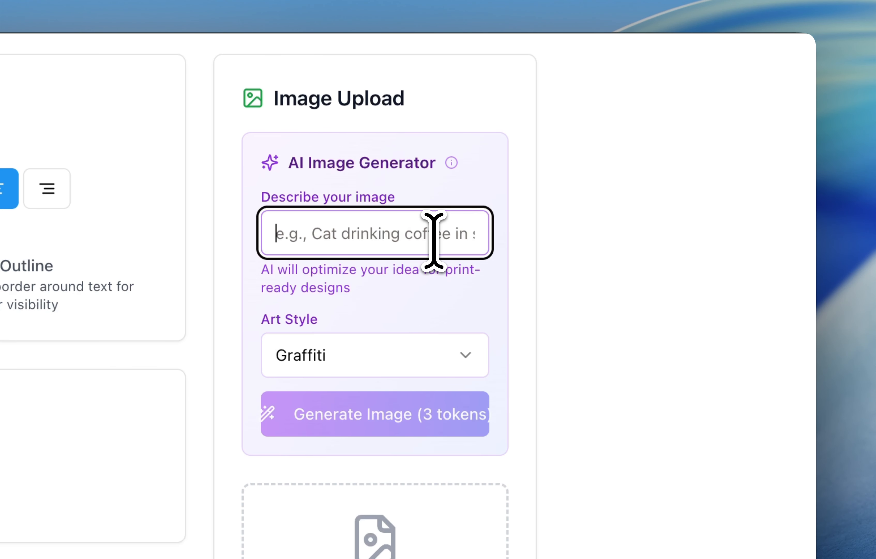
pyautogui.write('illustration of  chocolate bar')
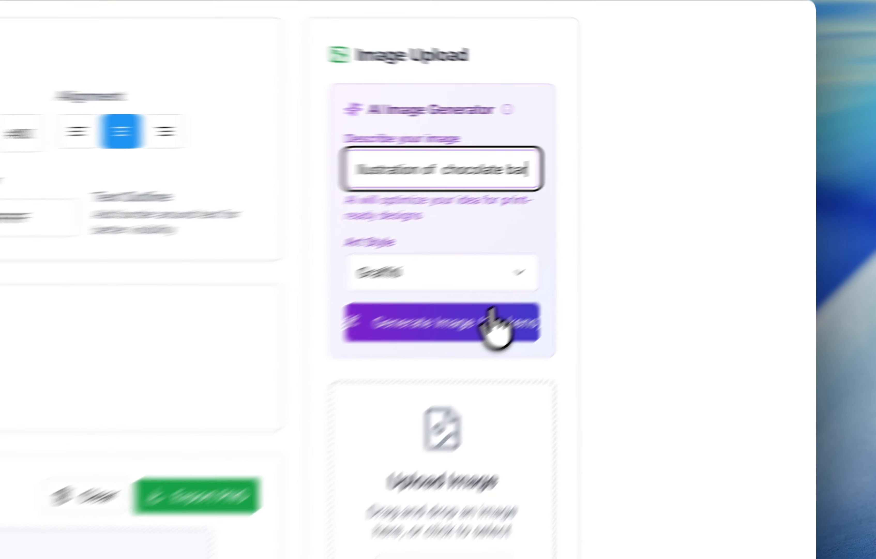
pyautogui.click(668, 207)
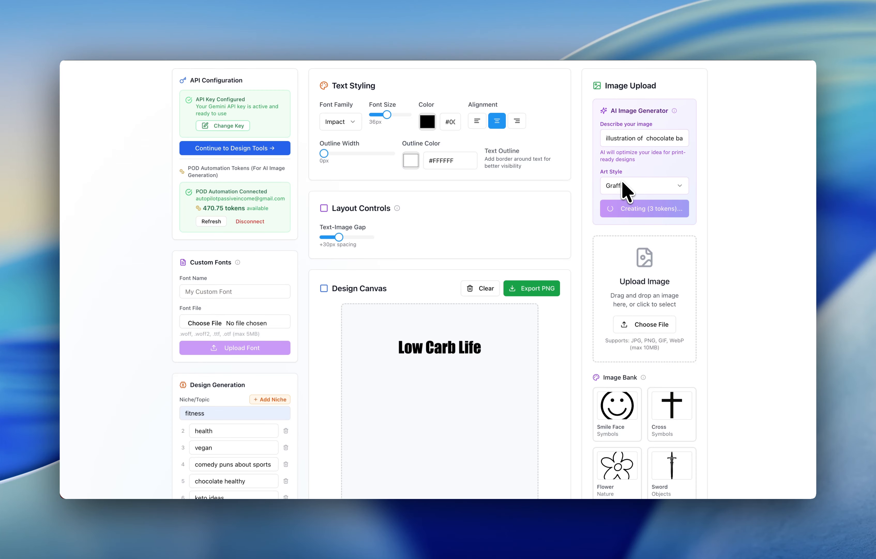
# Place the generated chocolate image on the design canvas.
pyautogui.scroll(-4, 495, 329)
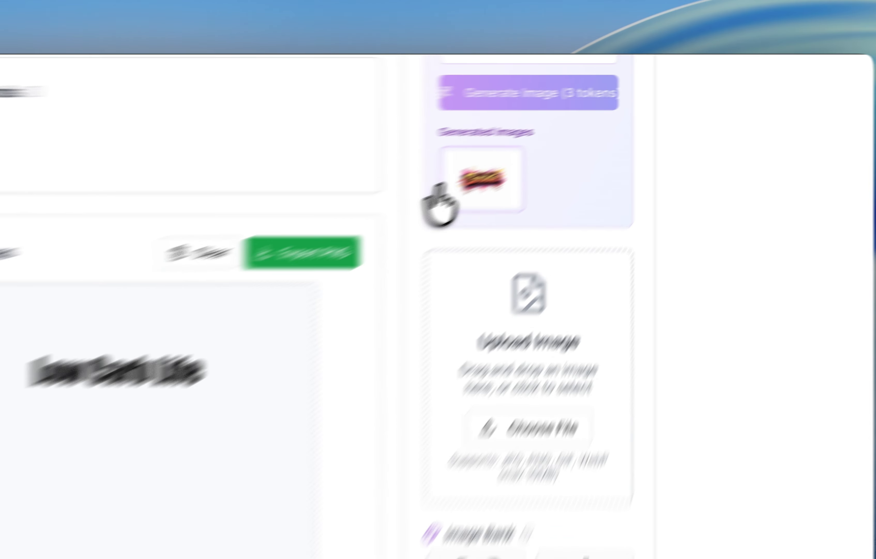
pyautogui.click(608, 124)
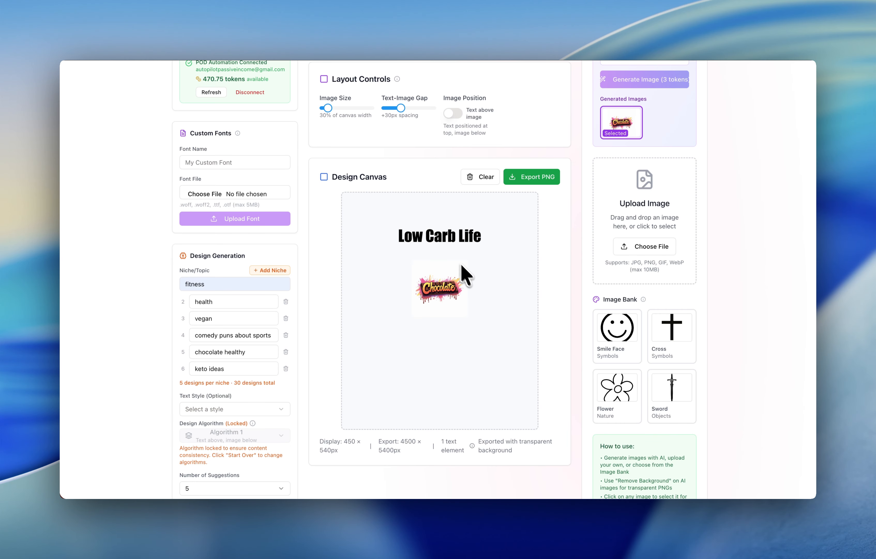
# Remove the white background from the generated chocolate image.
pyautogui.scroll(2, 538, 209)
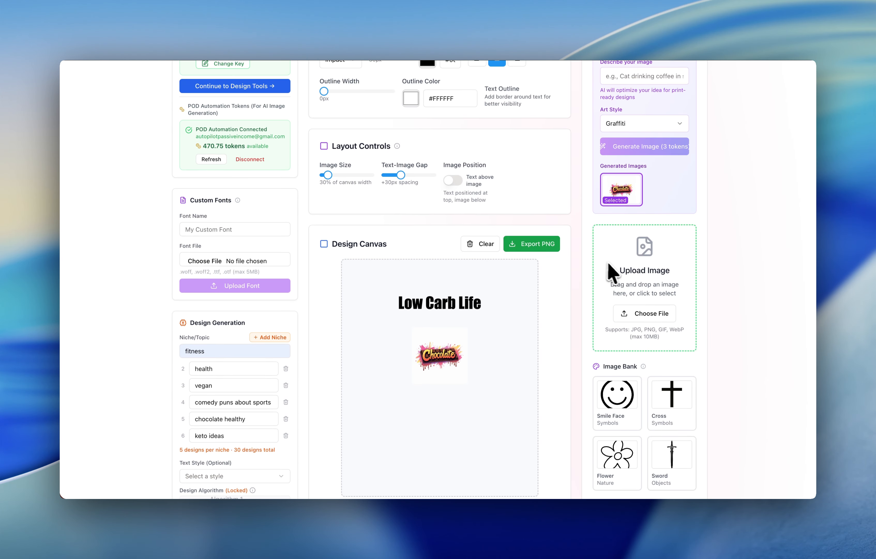
pyautogui.scroll(2, 611, 274)
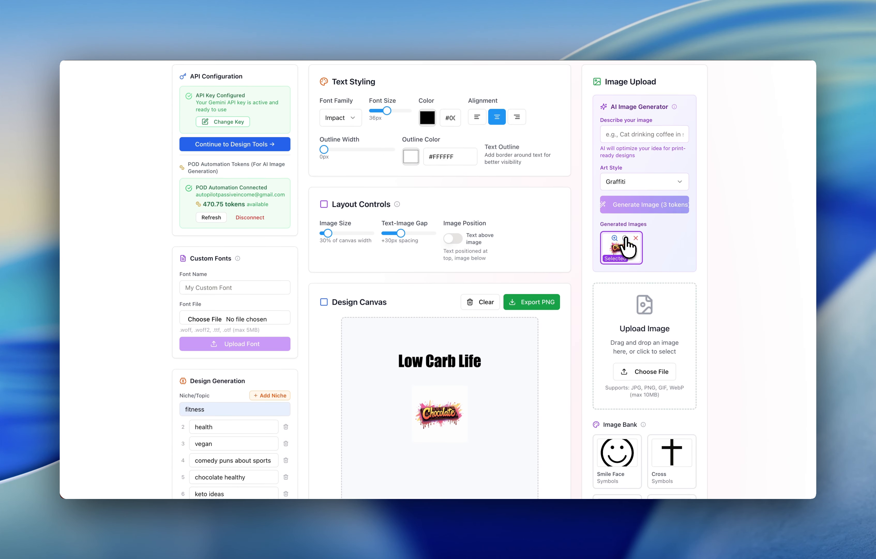
pyautogui.click(625, 238)
pyautogui.scroll(-2, 512, 341)
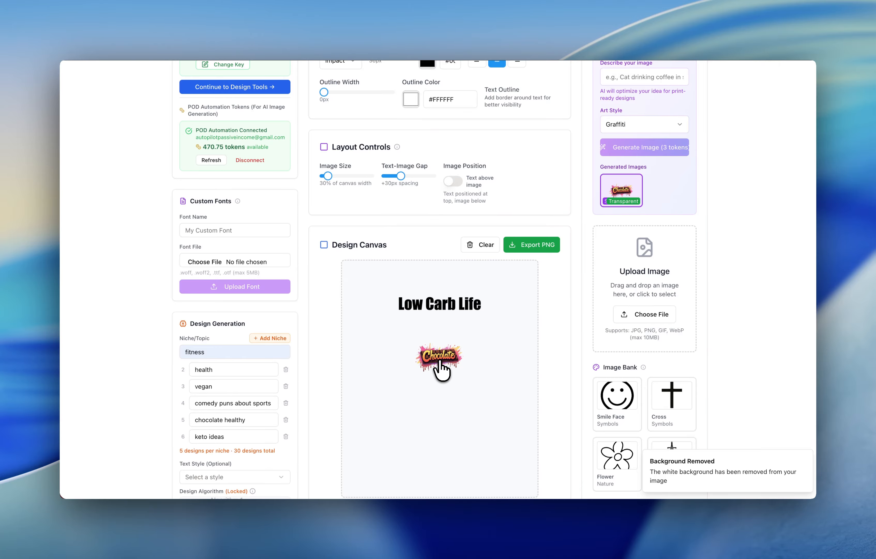
# Enlarge the image to 70% of the canvas width.
pyautogui.scroll(2, 612, 145)
pyautogui.scroll(-2, 615, 141)
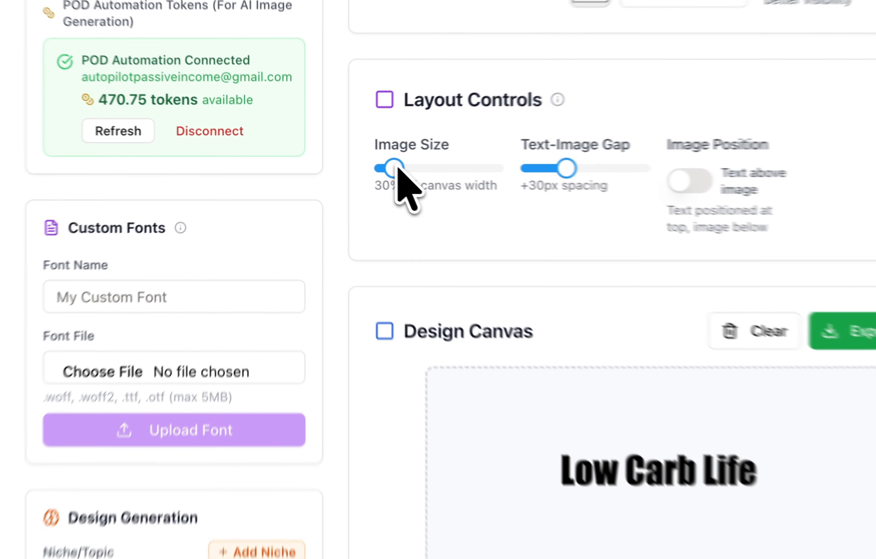
pyautogui.moveTo(328, 157); pyautogui.dragTo(332, 158)
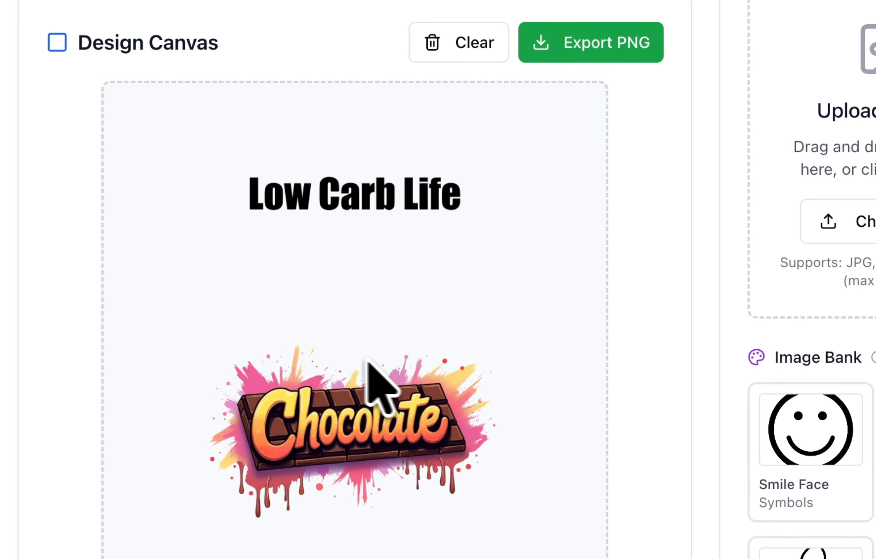
# Generate a Graffiti-style AI image described as 'illustration of a chocolate bar'.
pyautogui.click(397, 179)
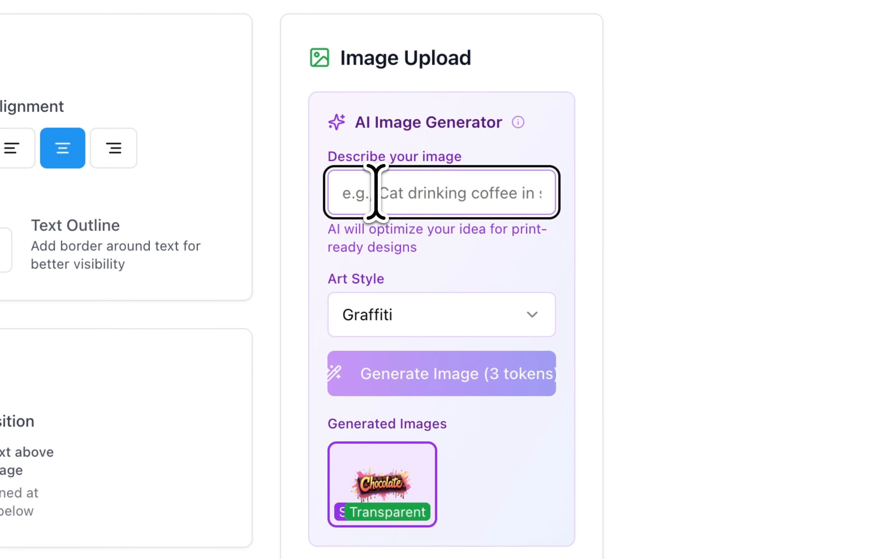
pyautogui.write('illustrtion')
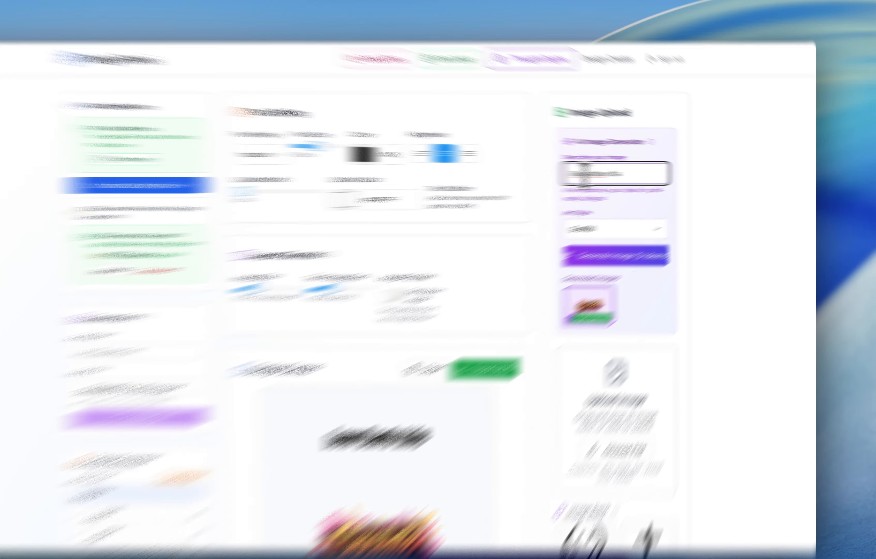
pyautogui.doubleClick(617, 172)
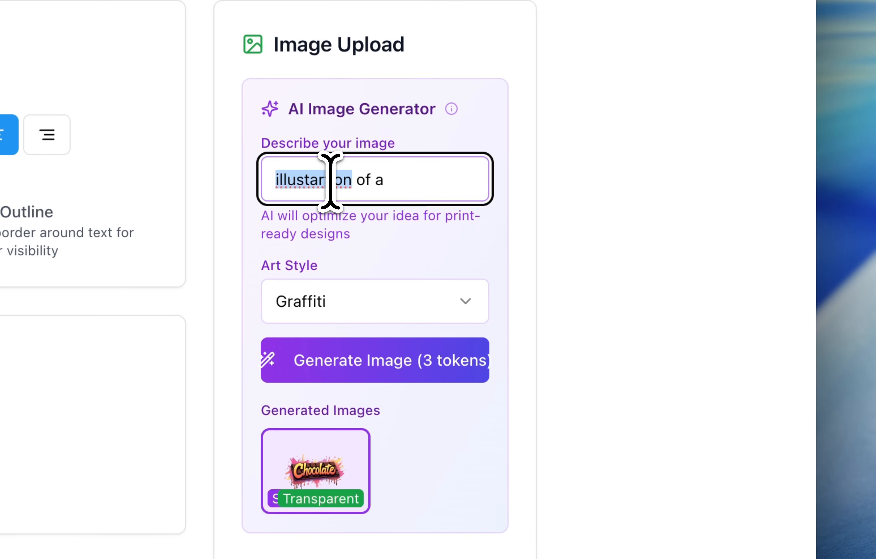
pyautogui.rightClick(632, 175)
pyautogui.click(403, 192)
pyautogui.write('of a ')
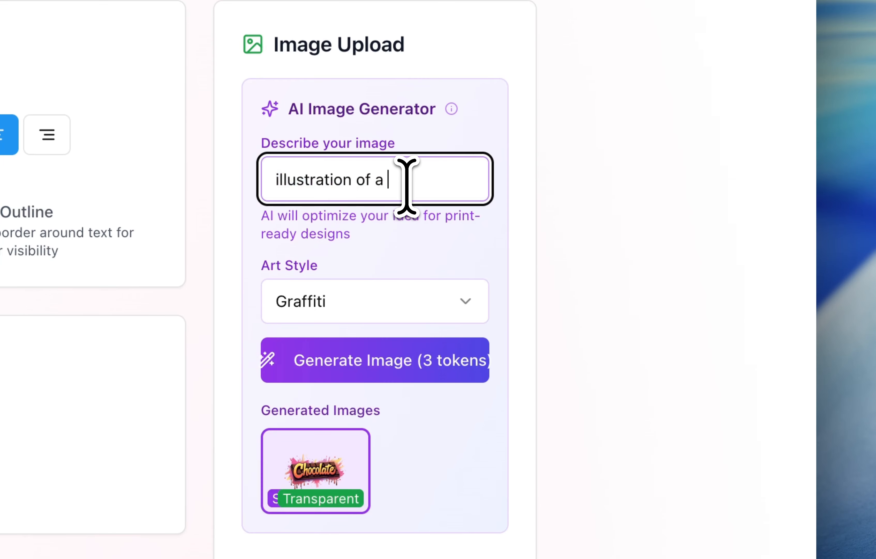
pyautogui.write('chocolate ')
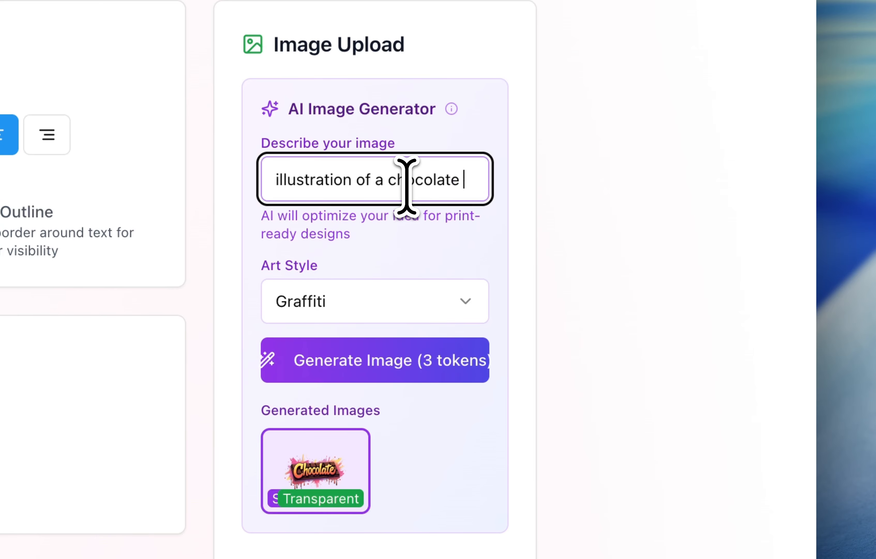
pyautogui.write('bar')
pyautogui.click(379, 361)
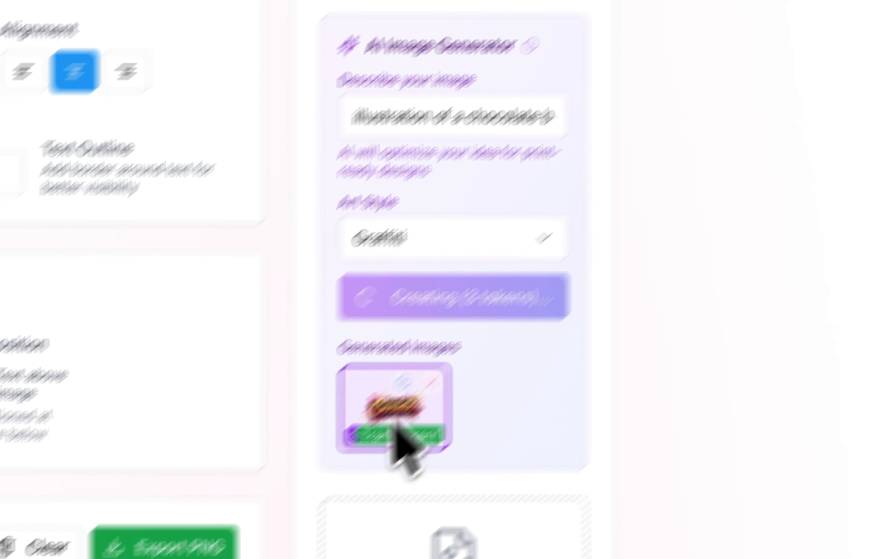
# Preview the generated images and place the new chocolate bar illustration on the design canvas.
pyautogui.moveTo(296, 487)
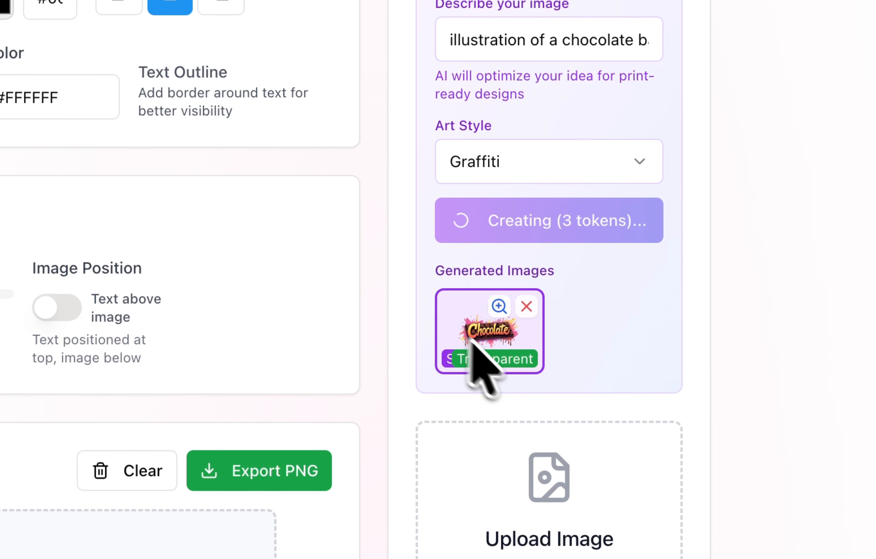
pyautogui.click(500, 306)
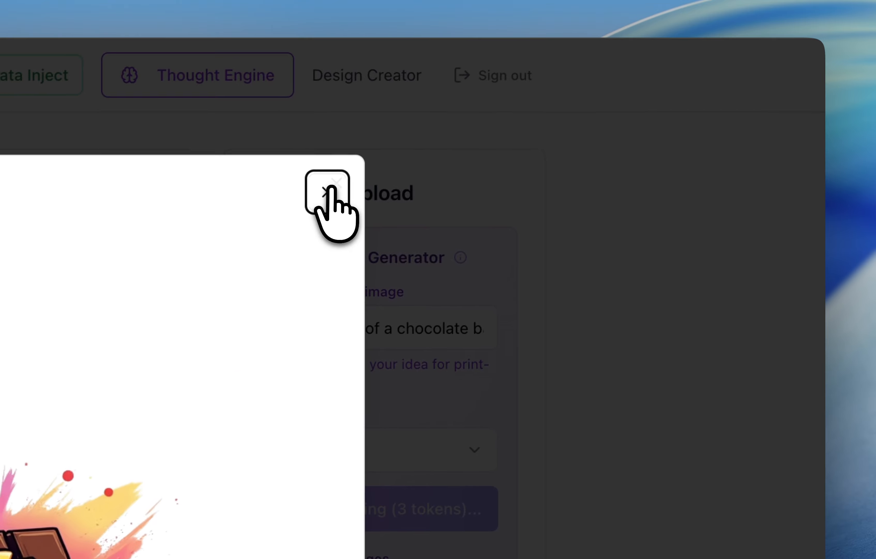
pyautogui.click(329, 190)
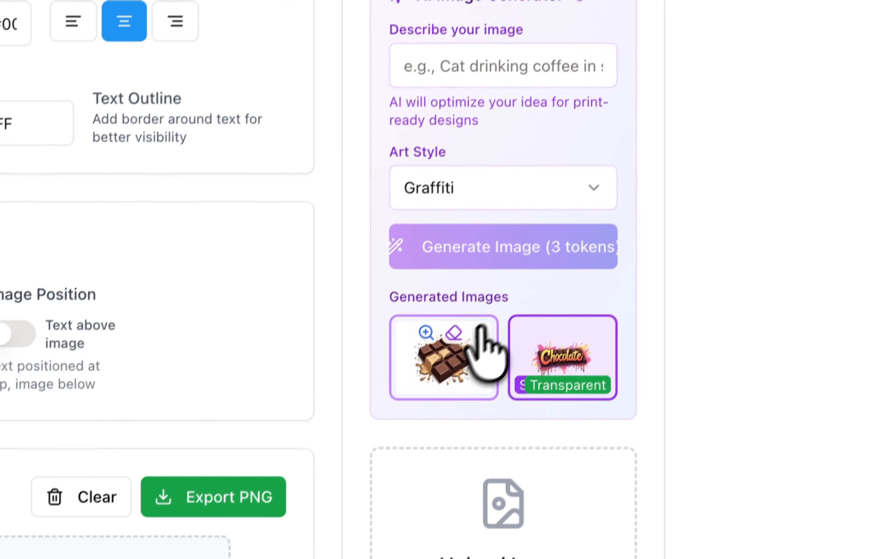
pyautogui.click(448, 353)
pyautogui.click(430, 323)
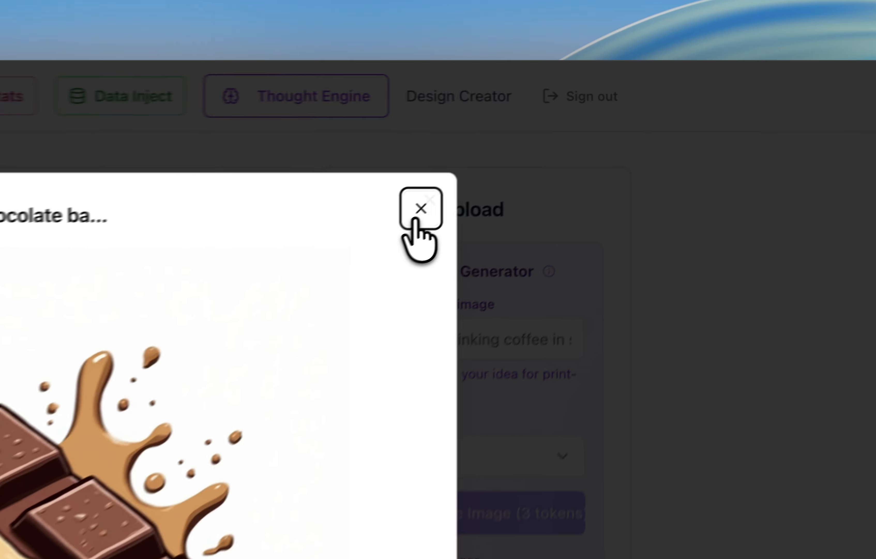
pyautogui.click(622, 120)
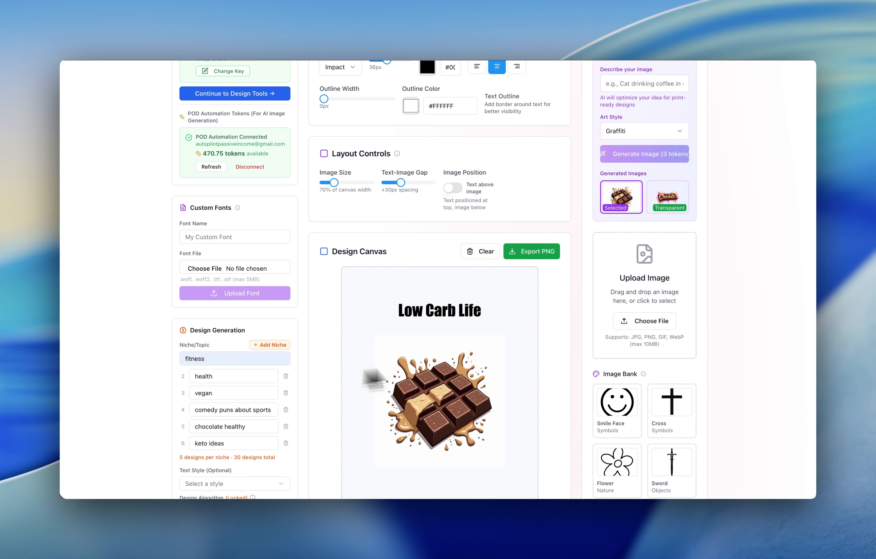
# Remove the white background from the chocolate bar illustration.
pyautogui.scroll(3, 481, 370)
pyautogui.scroll(-4, 481, 367)
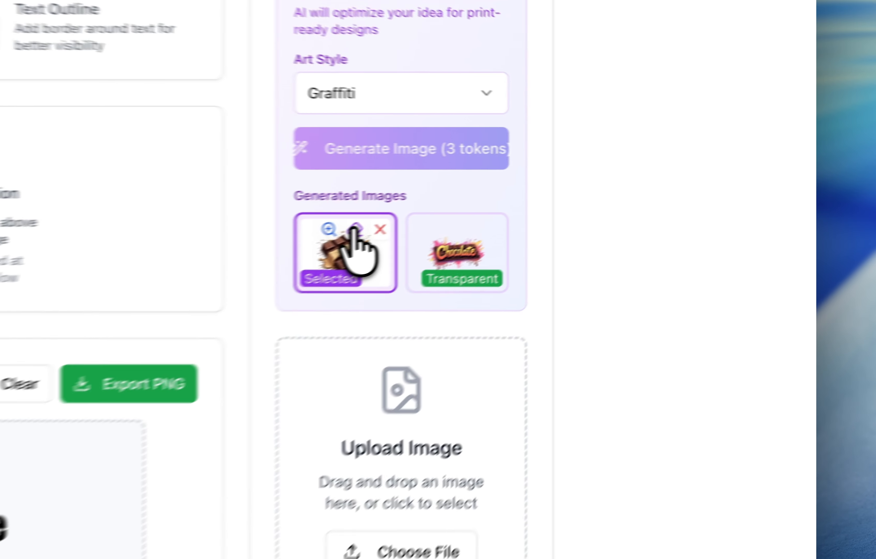
pyautogui.click(626, 177)
pyautogui.moveTo(628, 182); pyautogui.dragTo(610, 328)
pyautogui.moveTo(504, 412); pyautogui.dragTo(444, 393)
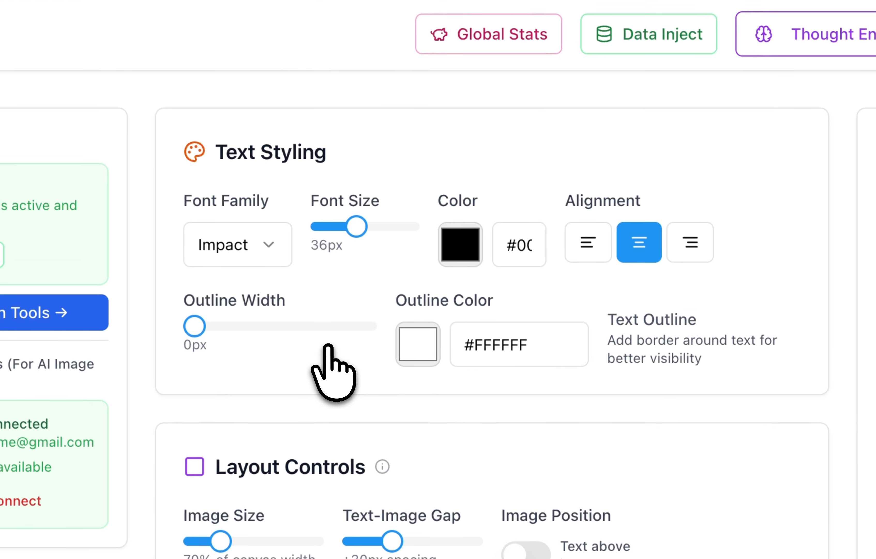
# Set a 3 px text outline and sample a brown text colour and a caramel outline colour from the chocolate image.
pyautogui.click(328, 339)
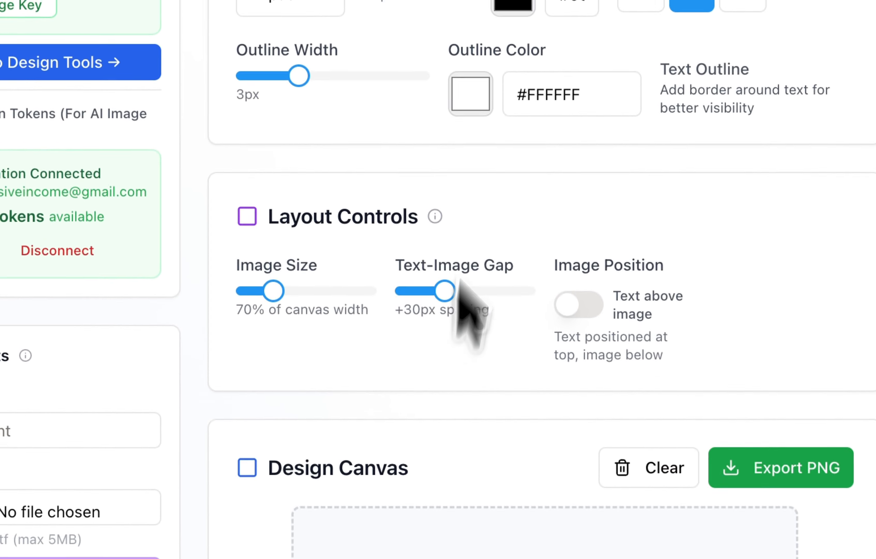
pyautogui.click(457, 182)
pyautogui.click(459, 388)
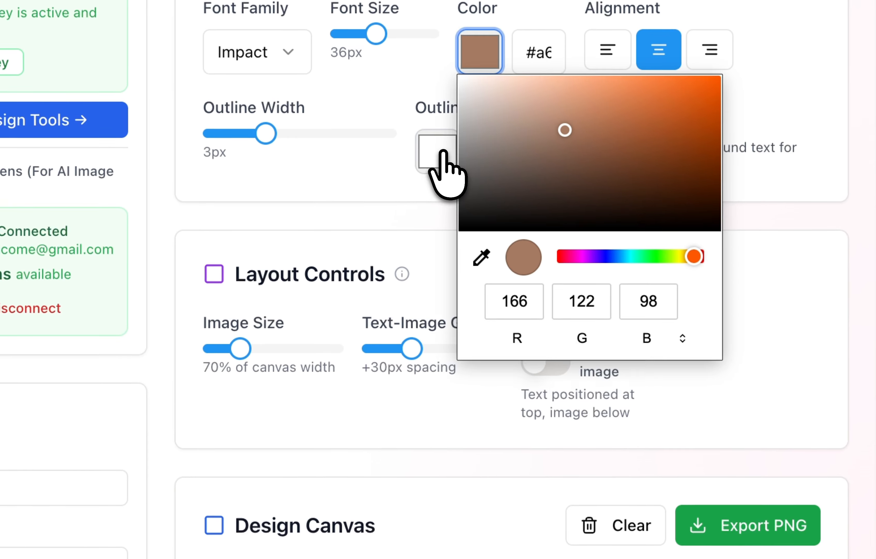
pyautogui.click(409, 0)
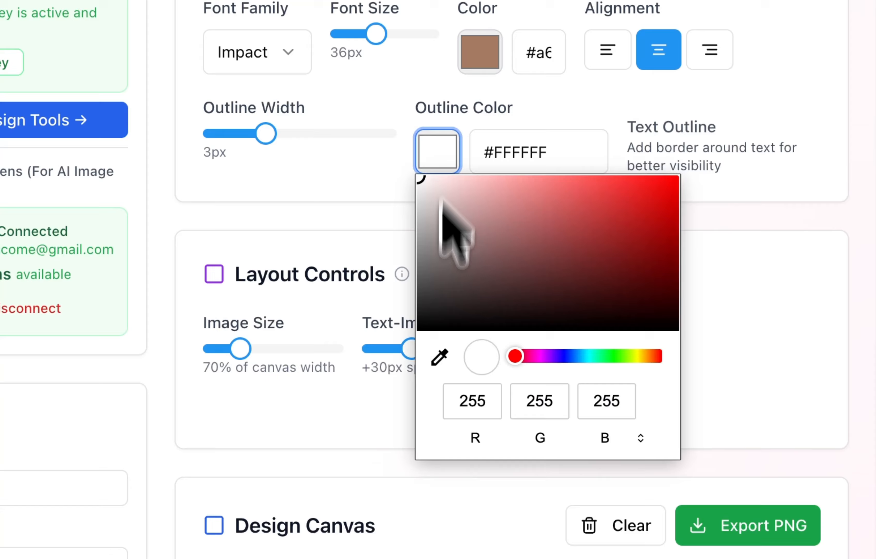
pyautogui.click(438, 358)
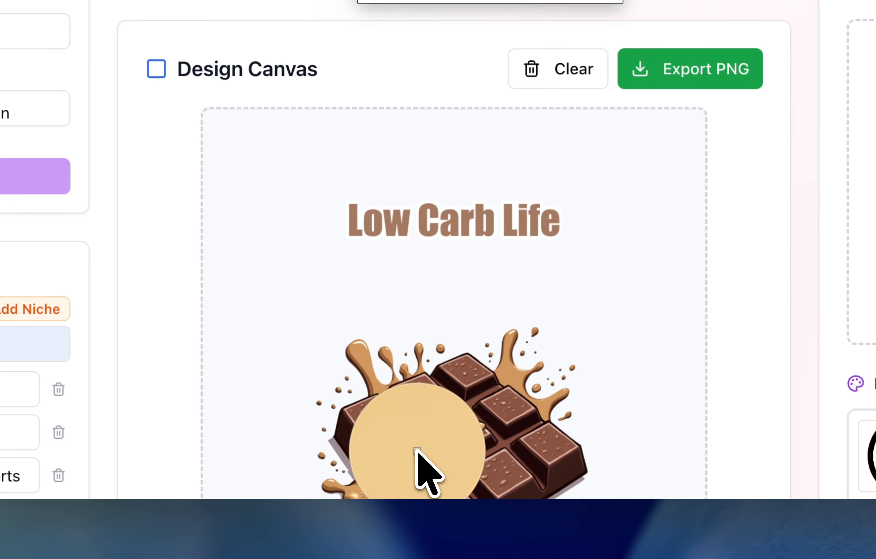
pyautogui.click(417, 450)
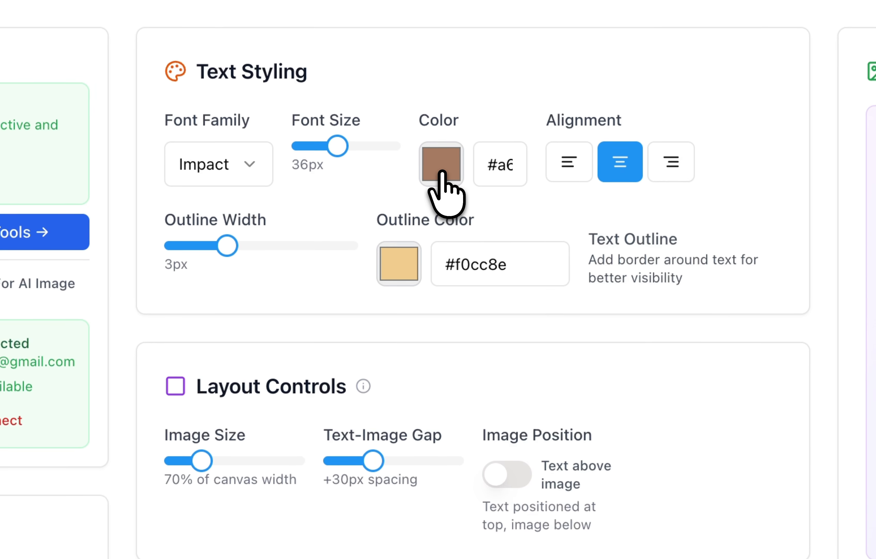
# Swap the colours by sampling caramel for the text and dark brown #8a5543 for the outline from the image.
pyautogui.click(442, 172)
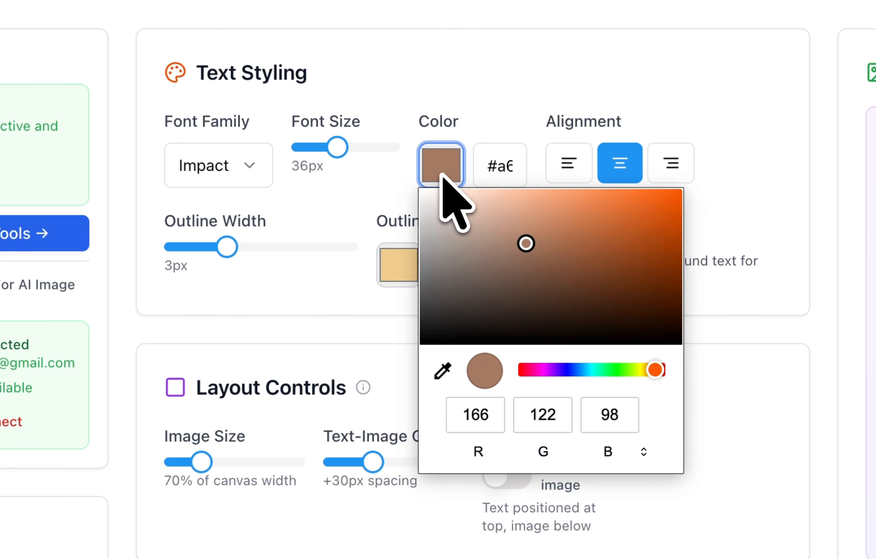
pyautogui.click(442, 373)
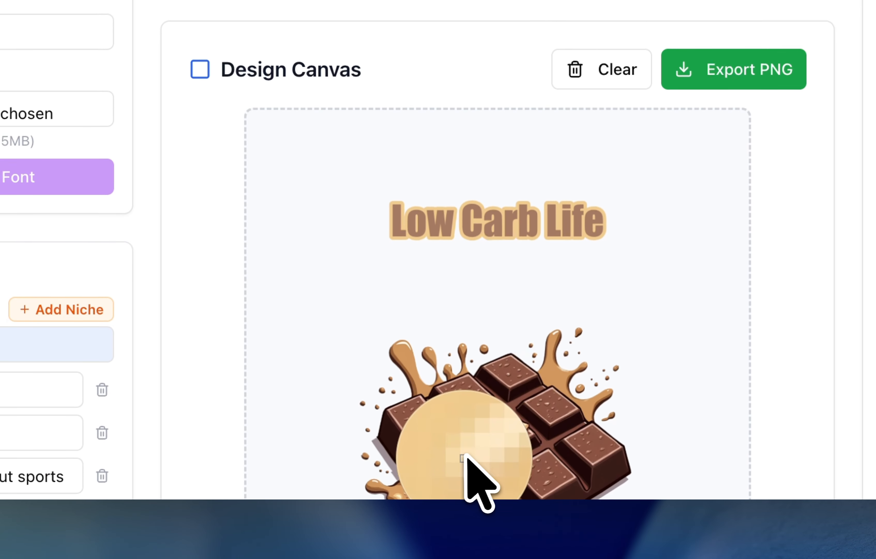
pyautogui.click(456, 458)
pyautogui.click(457, 142)
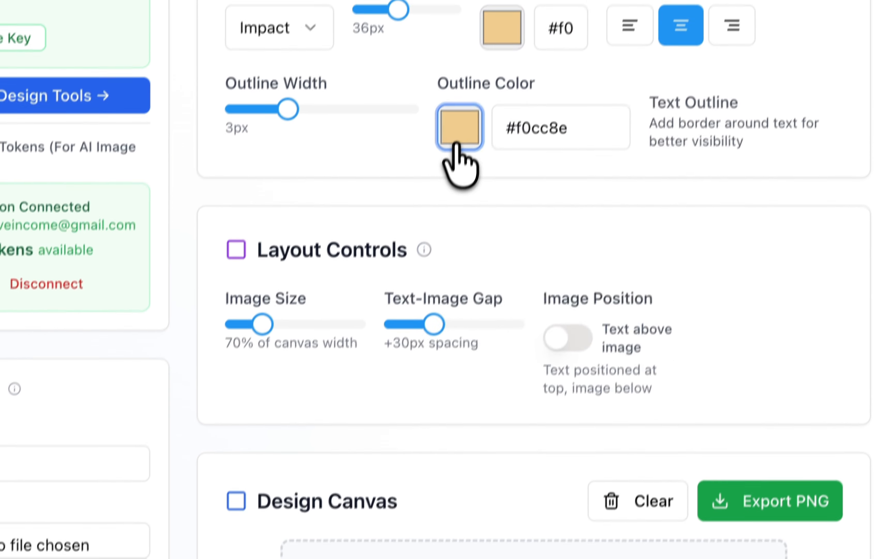
pyautogui.click(458, 347)
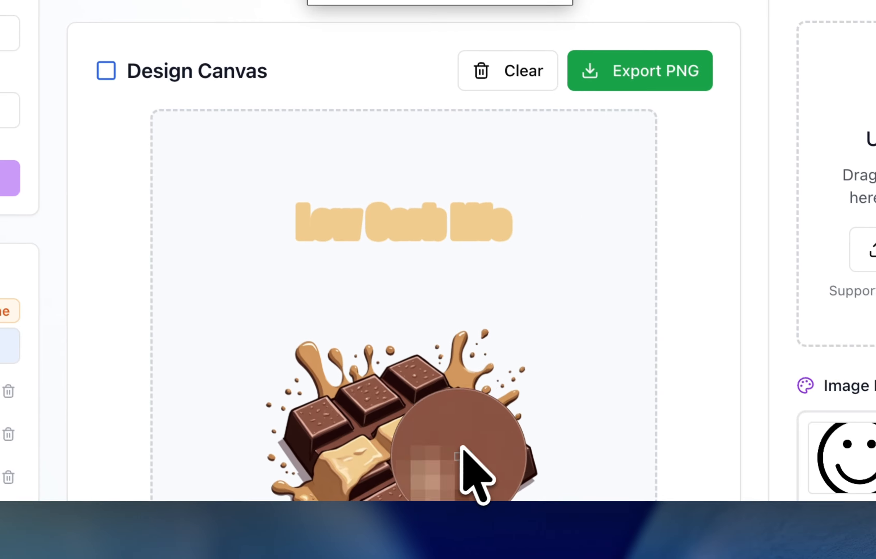
pyautogui.click(456, 459)
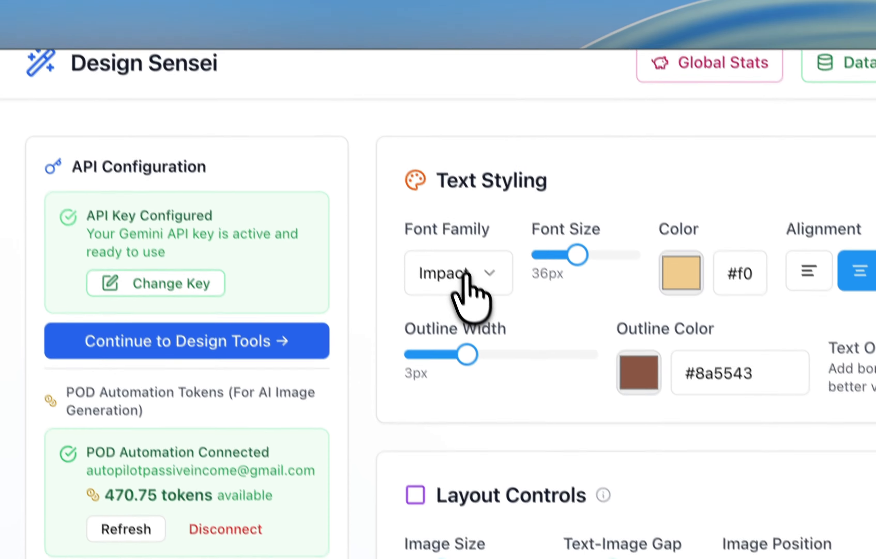
# Change the slogan's font family to Vintaface Regular.
pyautogui.click(464, 286)
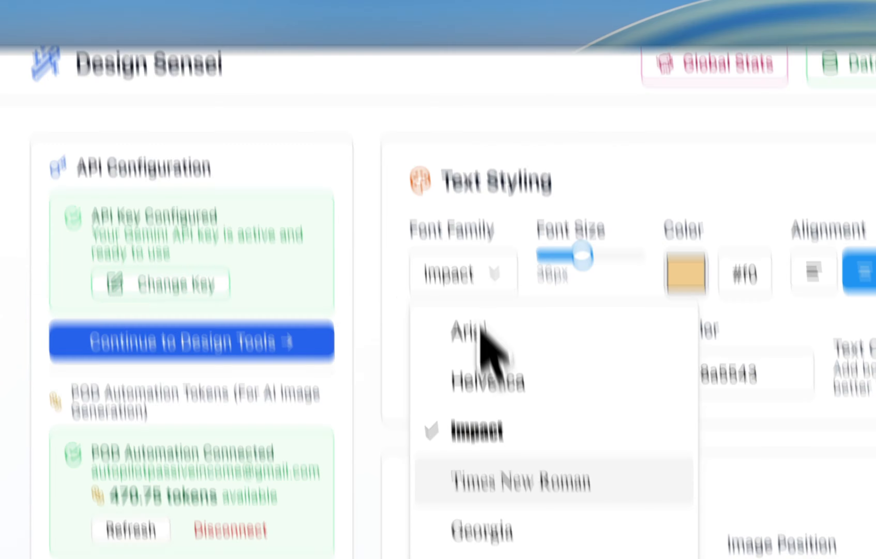
pyautogui.scroll(-5, 479, 343)
pyautogui.scroll(-8, 306, 181)
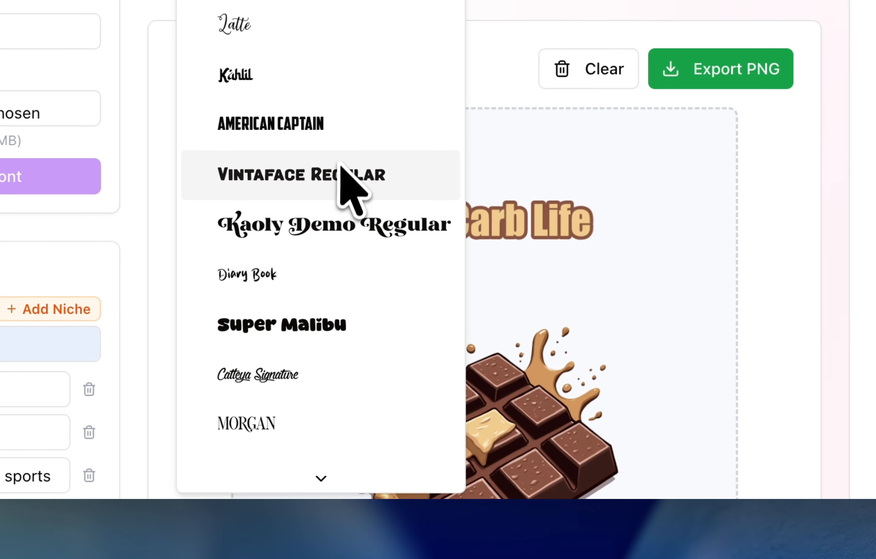
pyautogui.click(355, 199)
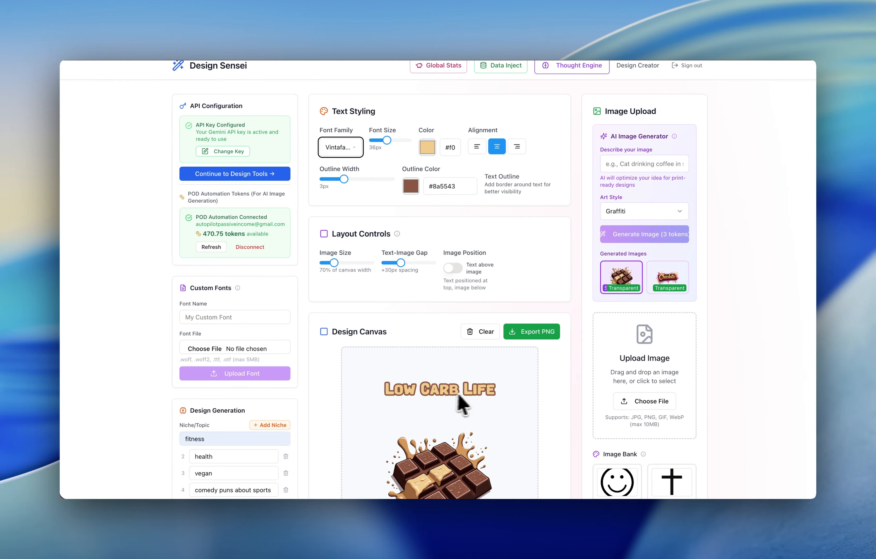
# Replace the canvas text with the generated slogan Dark Chocolate Bliss.
pyautogui.scroll(-10, 423, 392)
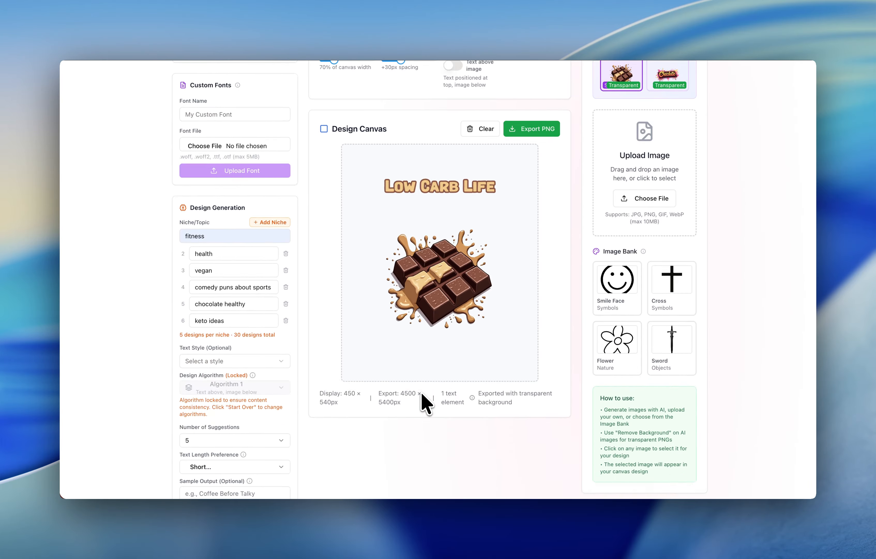
pyautogui.scroll(1, 423, 401)
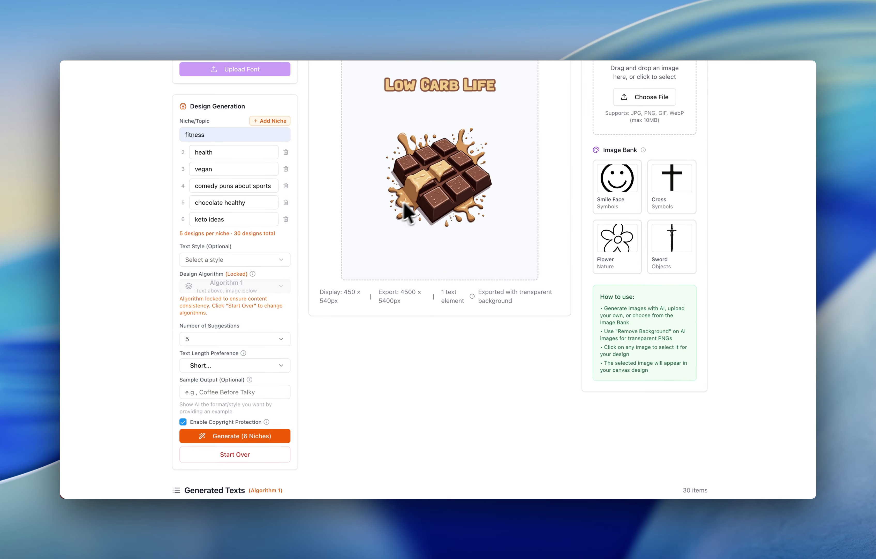
pyautogui.scroll(-10, 456, 151)
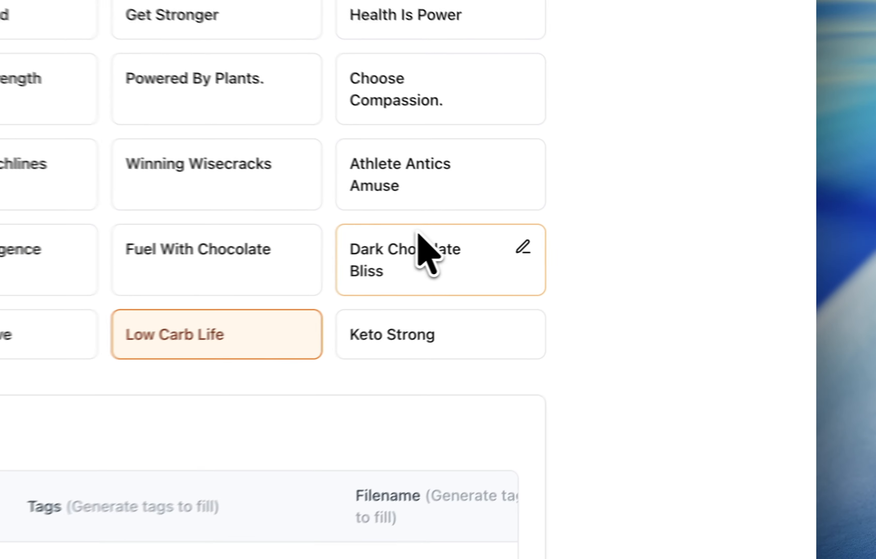
pyautogui.click(652, 251)
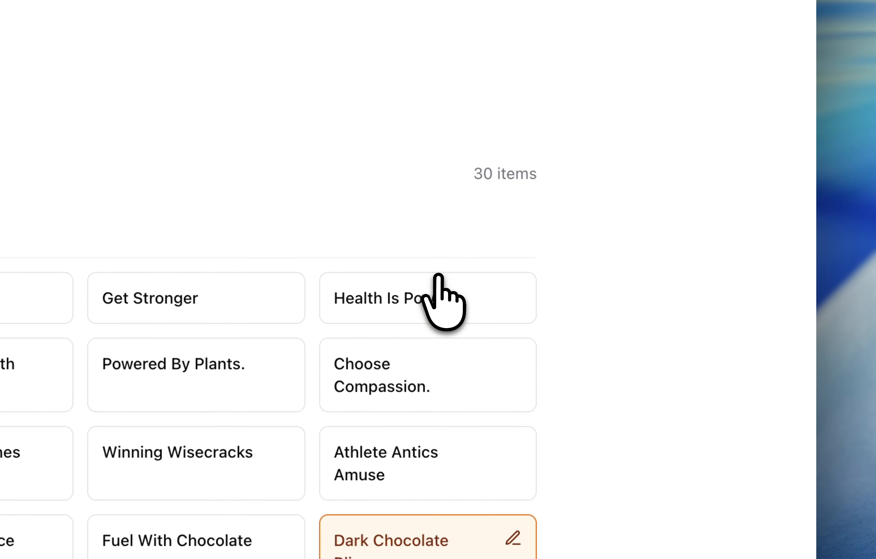
# Set the text-image gap to -40 px overlap.
pyautogui.scroll(8, 444, 302)
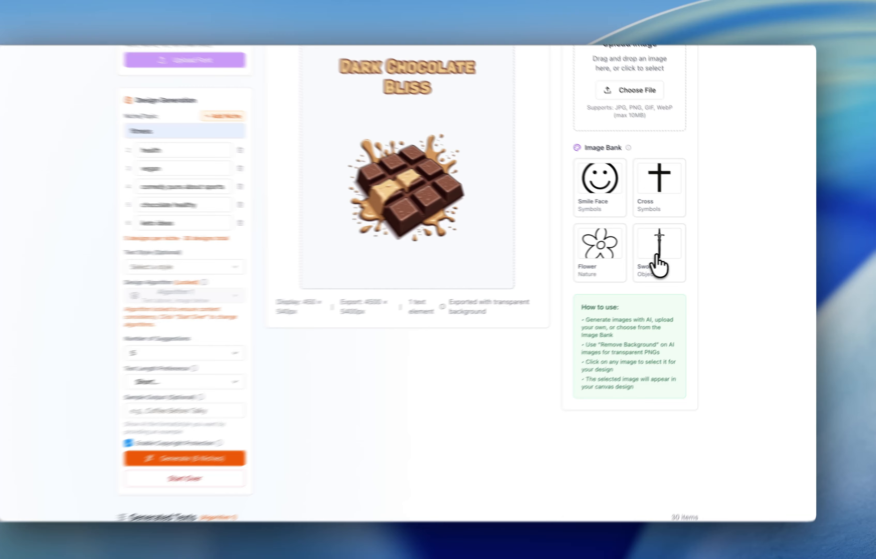
pyautogui.scroll(2, 657, 255)
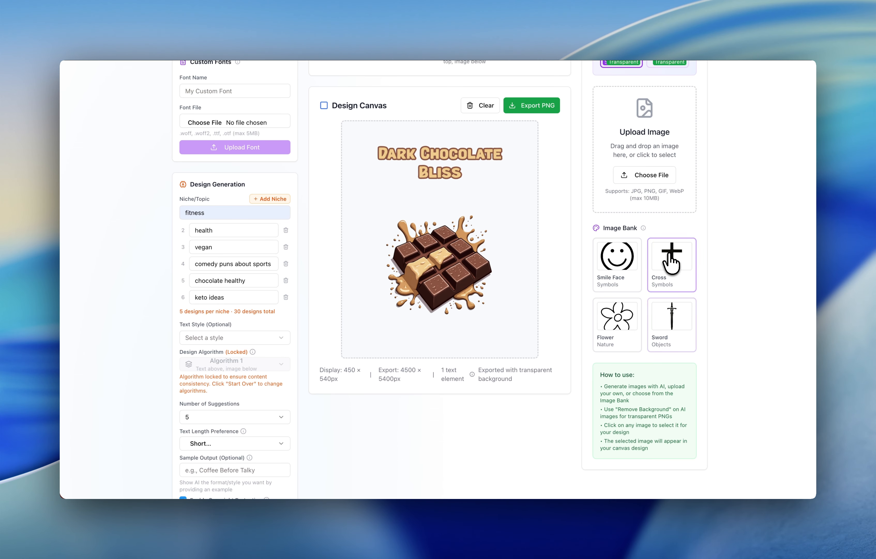
pyautogui.scroll(4, 464, 223)
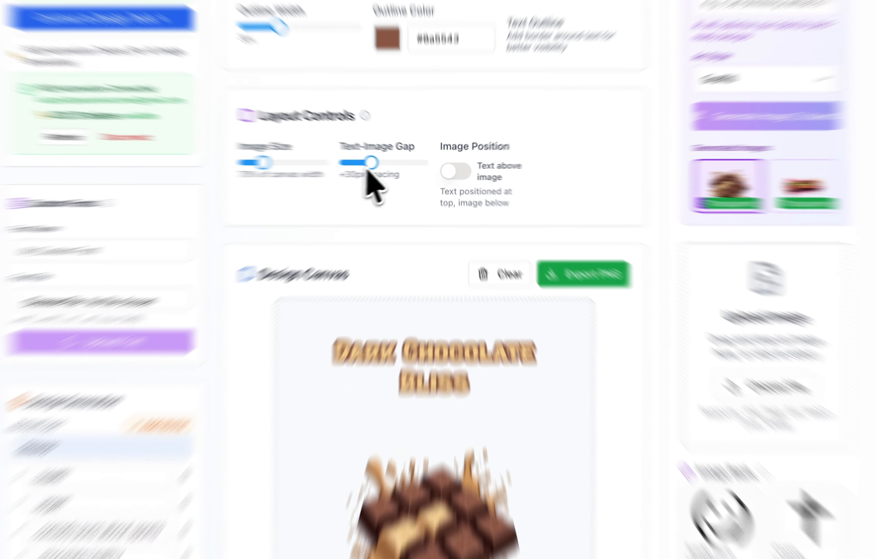
pyautogui.moveTo(401, 167); pyautogui.dragTo(393, 169)
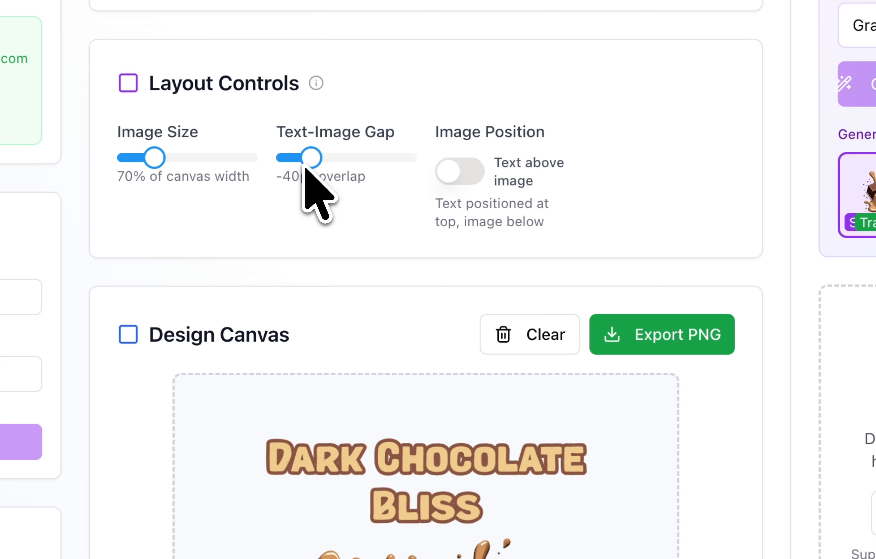
pyautogui.scroll(-10, 467, 346)
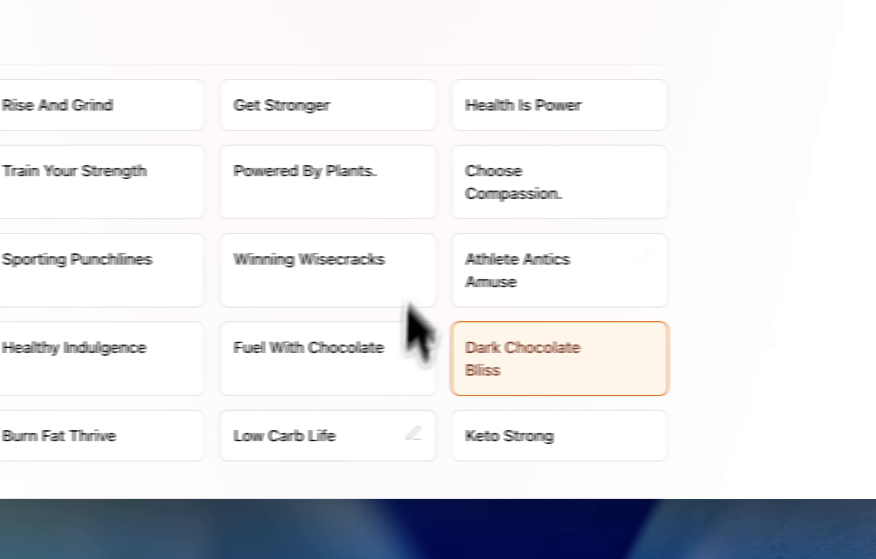
# Load the slogan Powered By Plants. onto the canvas and remove the chocolate image from the design.
pyautogui.click(416, 172)
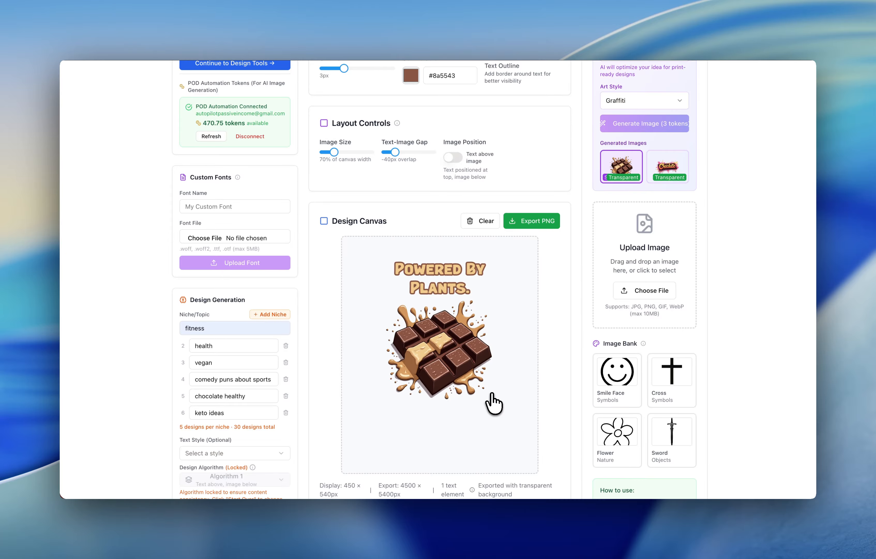
pyautogui.scroll(-9, 494, 403)
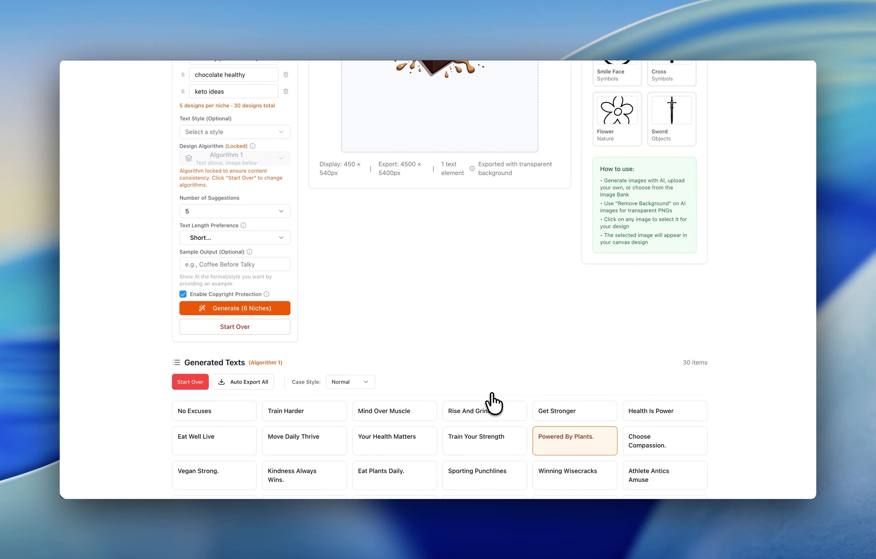
pyautogui.scroll(-4, 494, 403)
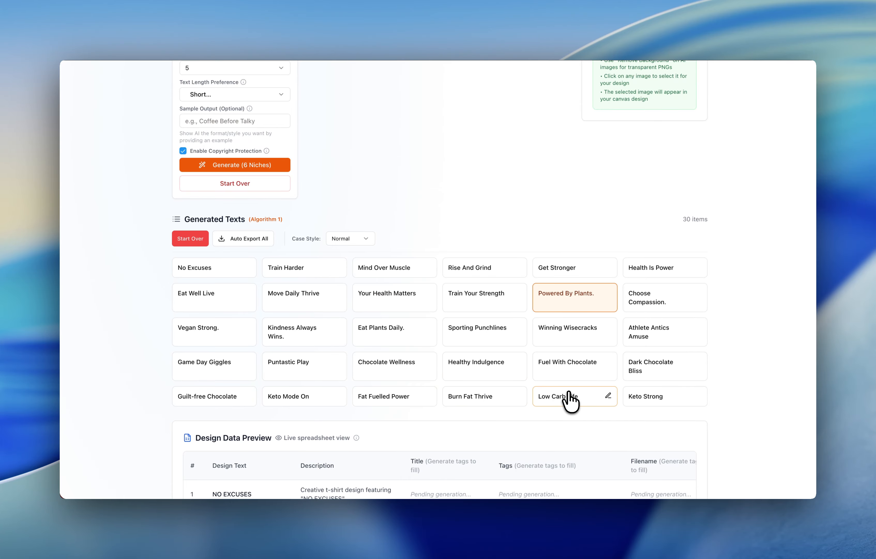
pyautogui.scroll(5, 570, 401)
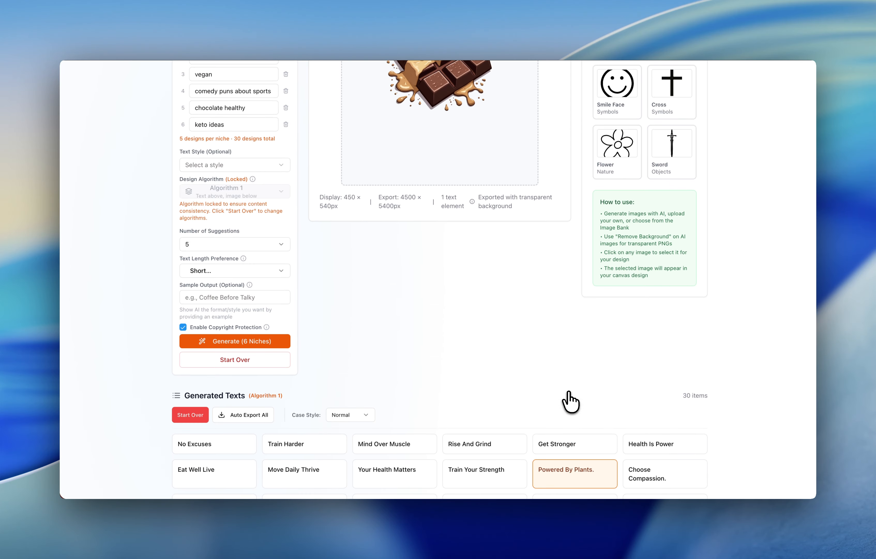
pyautogui.scroll(2, 348, 282)
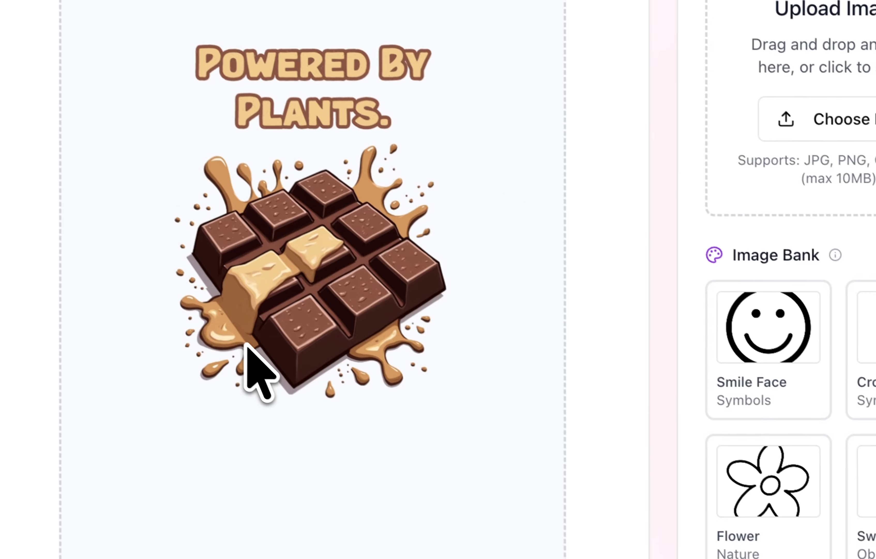
pyautogui.scroll(6, 392, 368)
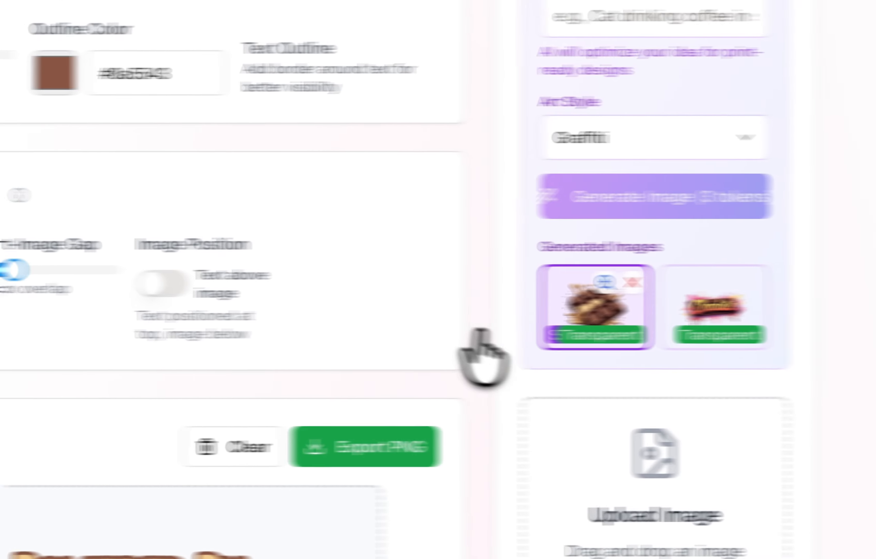
pyautogui.click(632, 282)
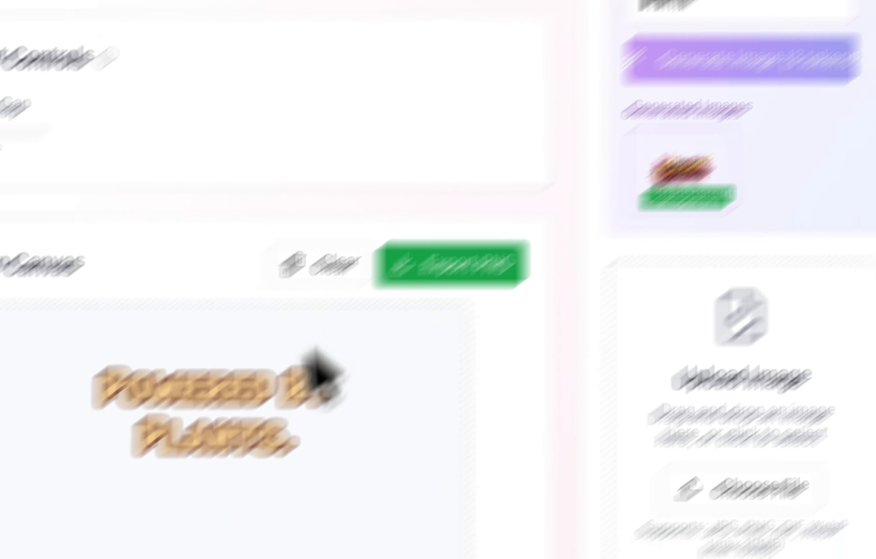
# Switch the canvas slogan through Eat Plants Daily. and Winning Wisecracks, ending on Keto Strong.
pyautogui.scroll(-5, 462, 375)
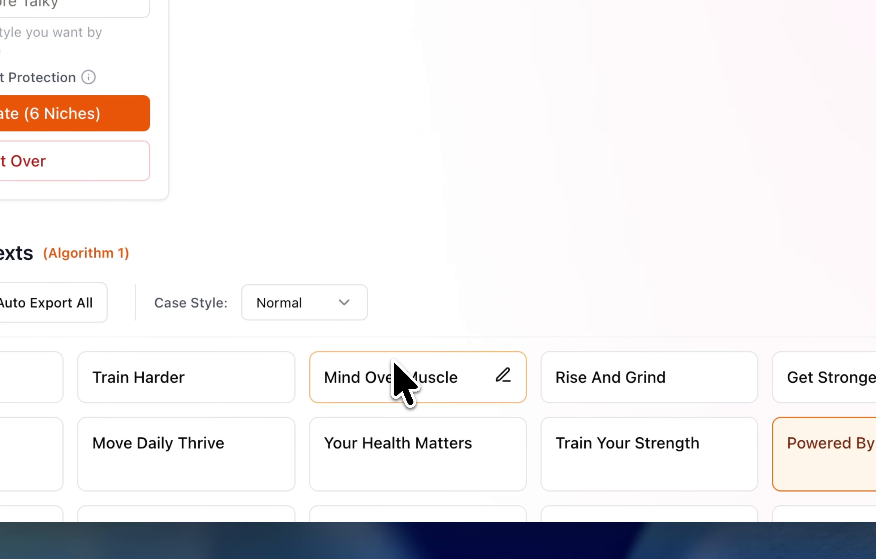
pyautogui.scroll(5, 401, 385)
pyautogui.scroll(-6, 404, 385)
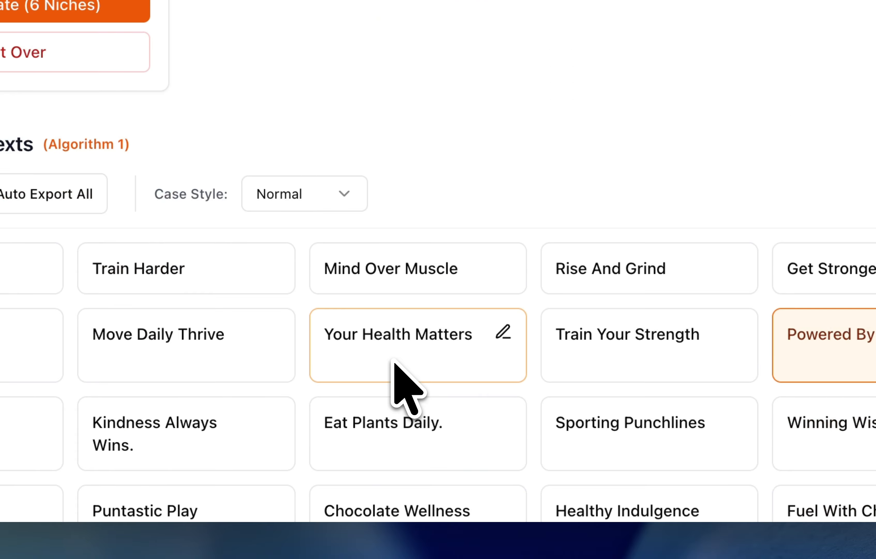
pyautogui.scroll(5, 380, 352)
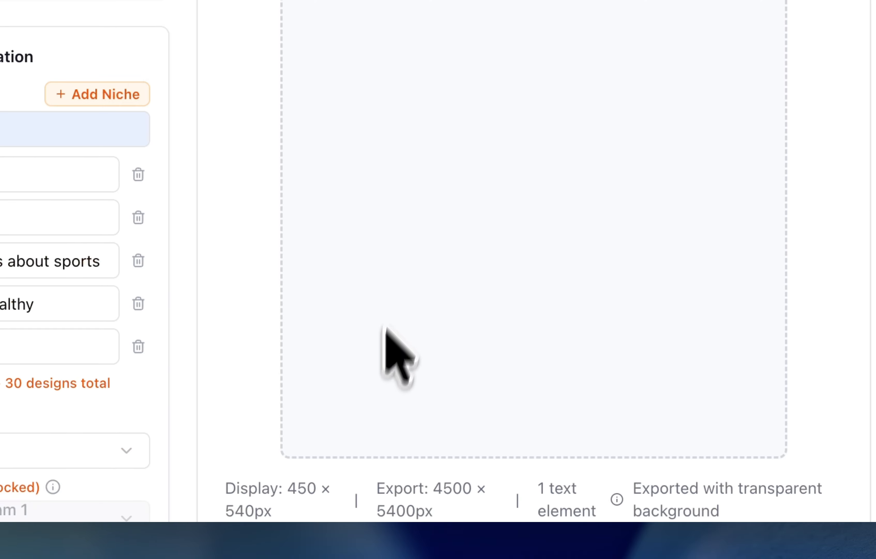
pyautogui.scroll(-5, 438, 390)
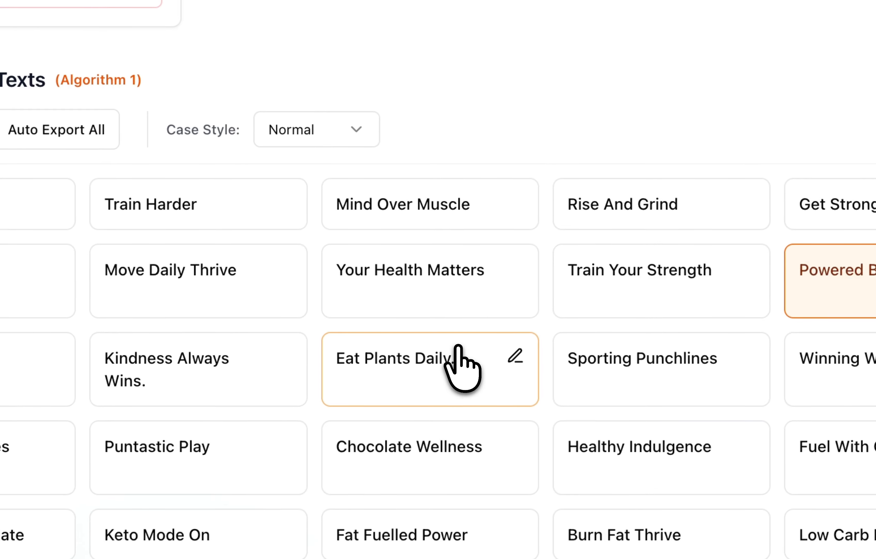
pyautogui.click(387, 383)
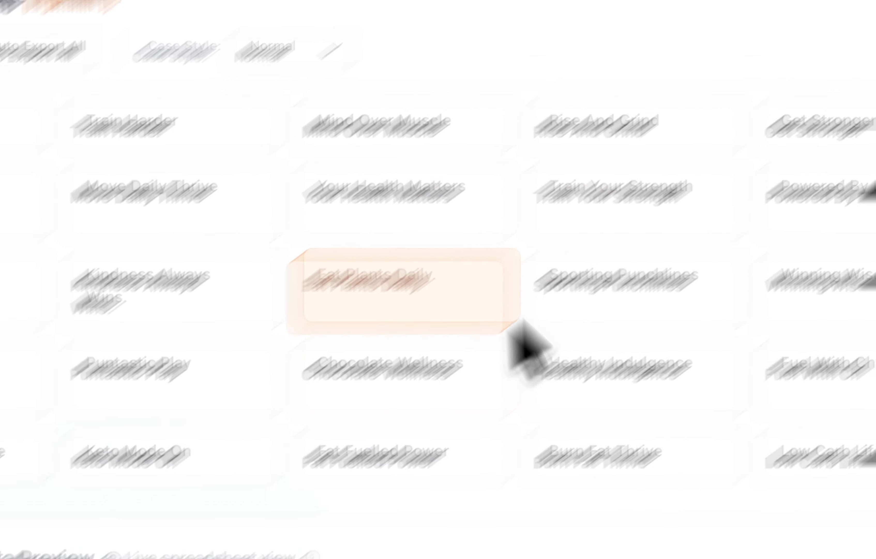
pyautogui.click(162, 381)
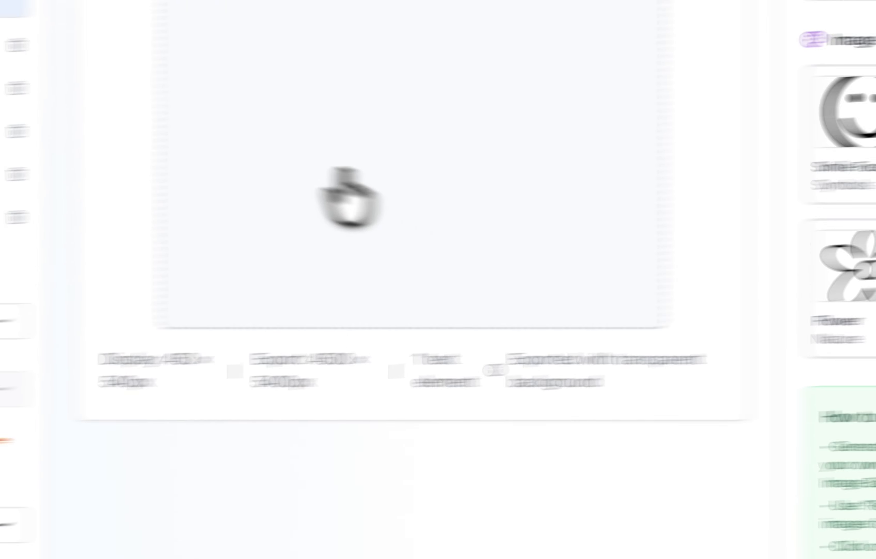
pyautogui.click(602, 473)
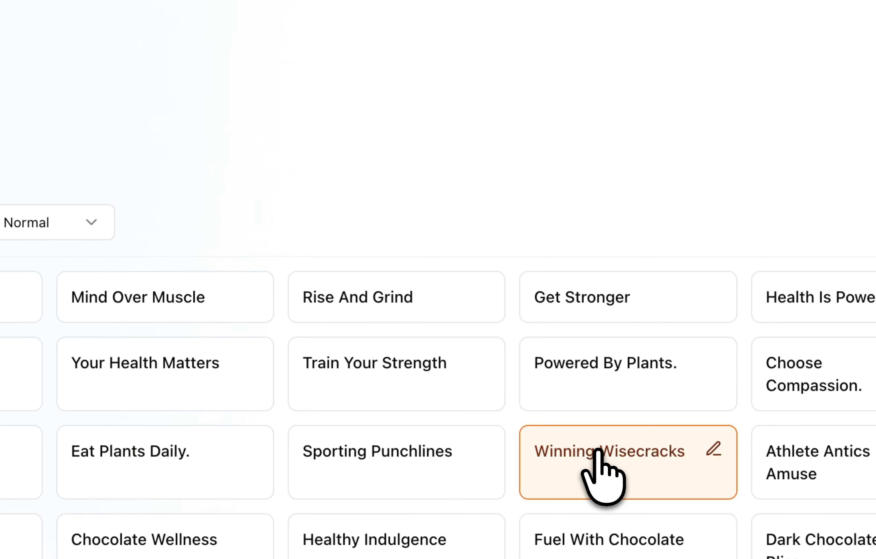
pyautogui.scroll(-10, 368, 368)
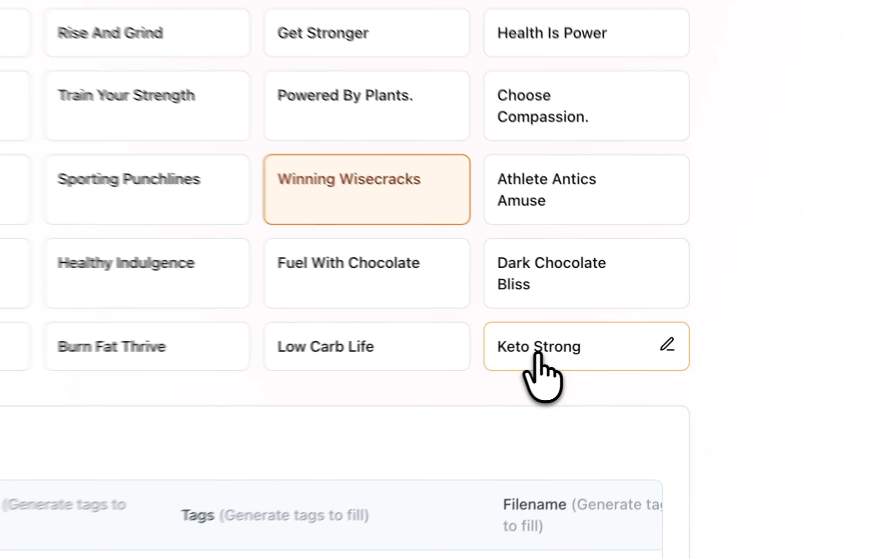
pyautogui.click(656, 339)
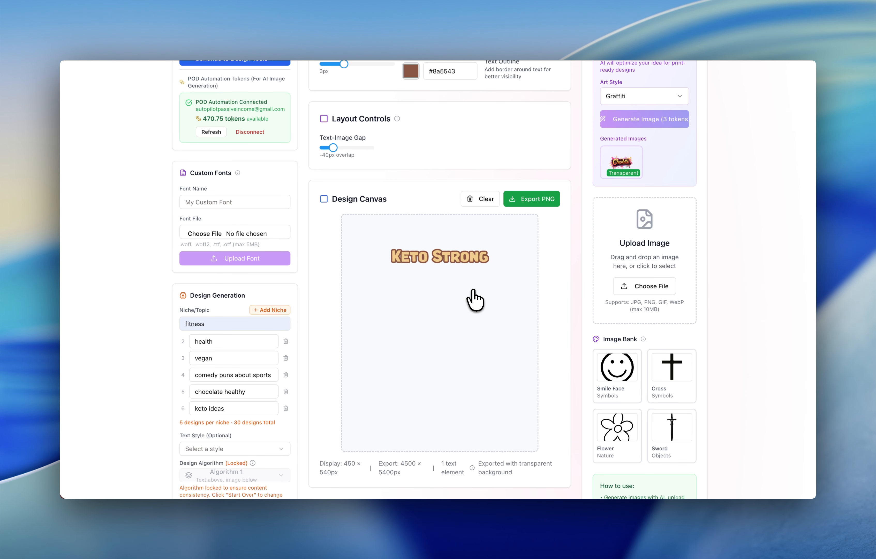
# Scroll through the canvas, generator settings and the design data preview table of generated slogans.
pyautogui.scroll(-5, 475, 300)
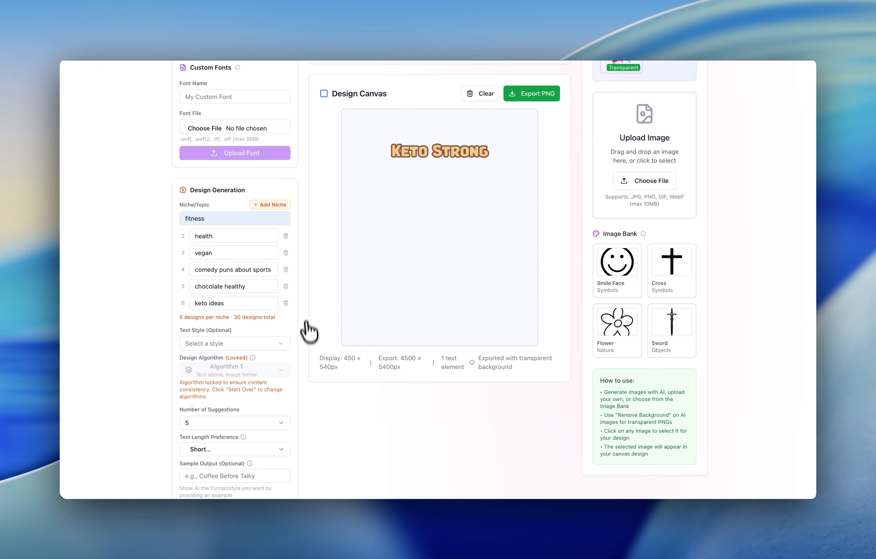
pyautogui.scroll(-6, 352, 381)
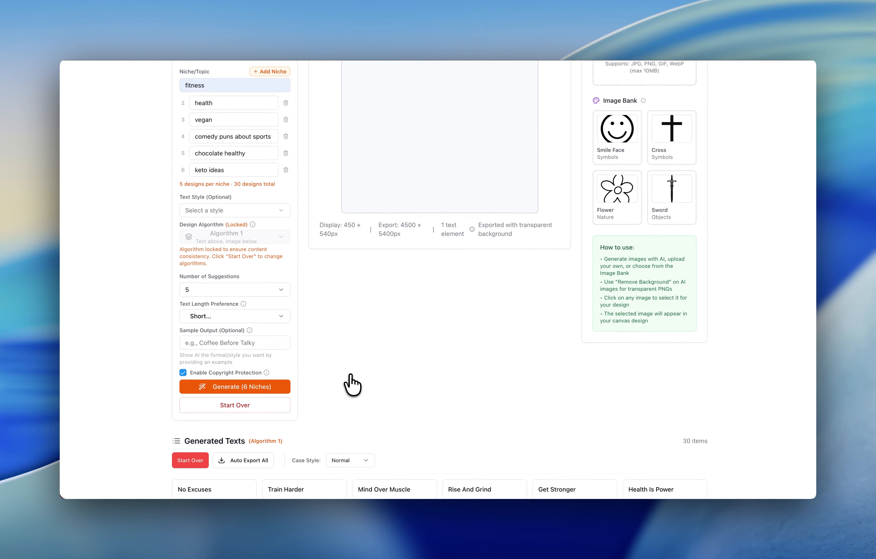
pyautogui.scroll(3, 283, 268)
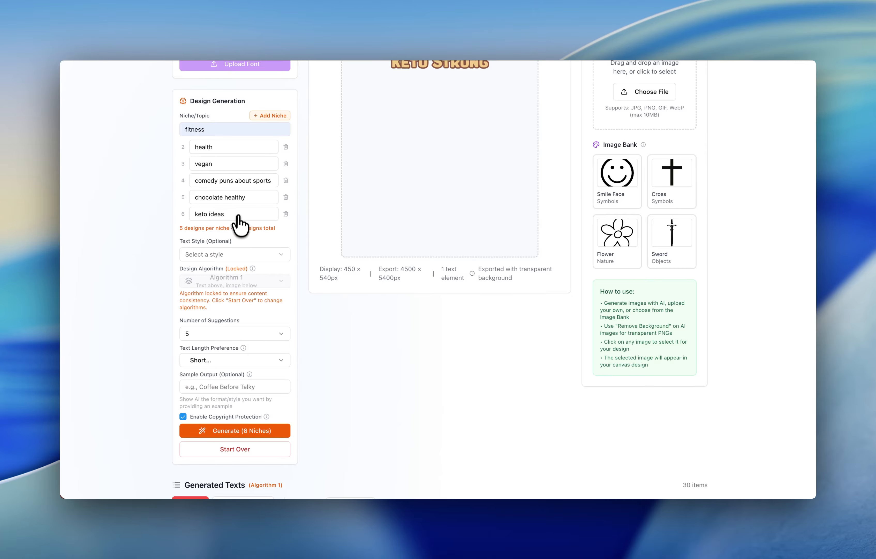
pyautogui.scroll(3, 286, 296)
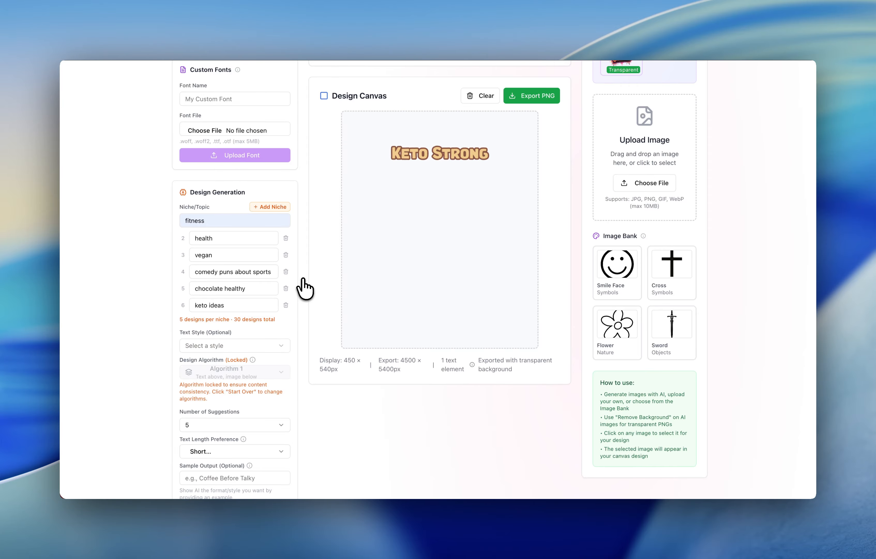
pyautogui.scroll(-10, 450, 346)
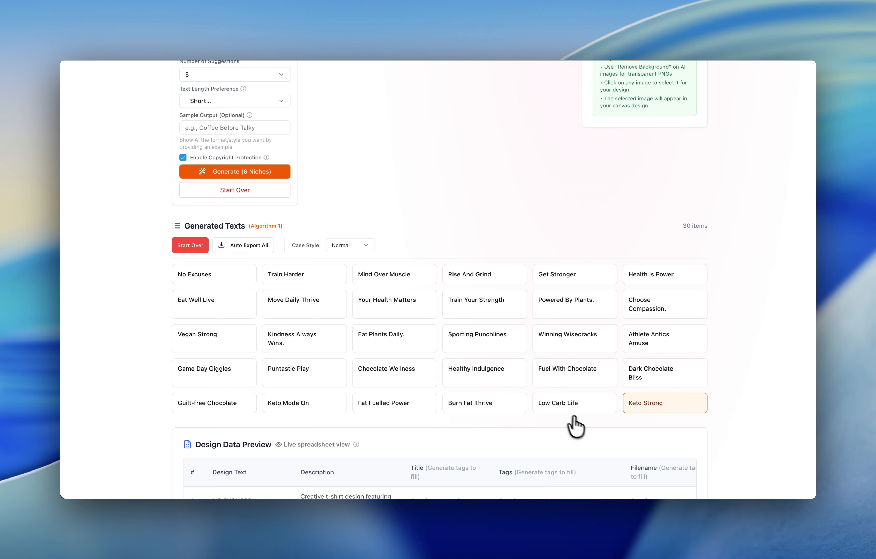
pyautogui.scroll(6, 576, 427)
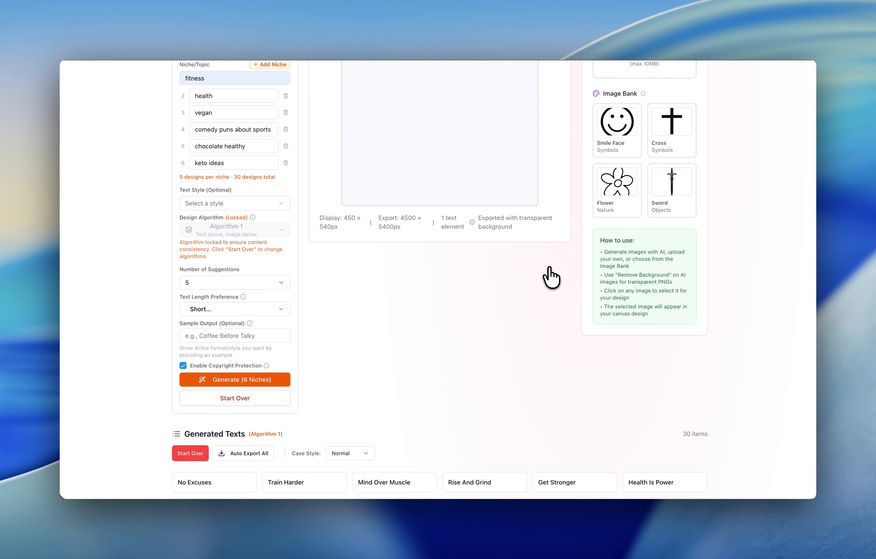
pyautogui.scroll(-3, 551, 278)
pyautogui.scroll(3, 551, 278)
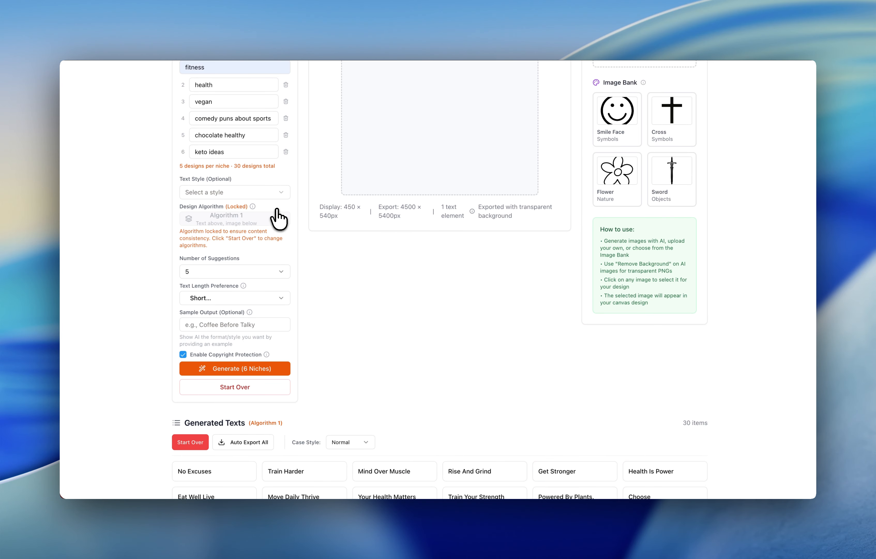
pyautogui.scroll(8, 278, 218)
pyautogui.scroll(-3, 329, 278)
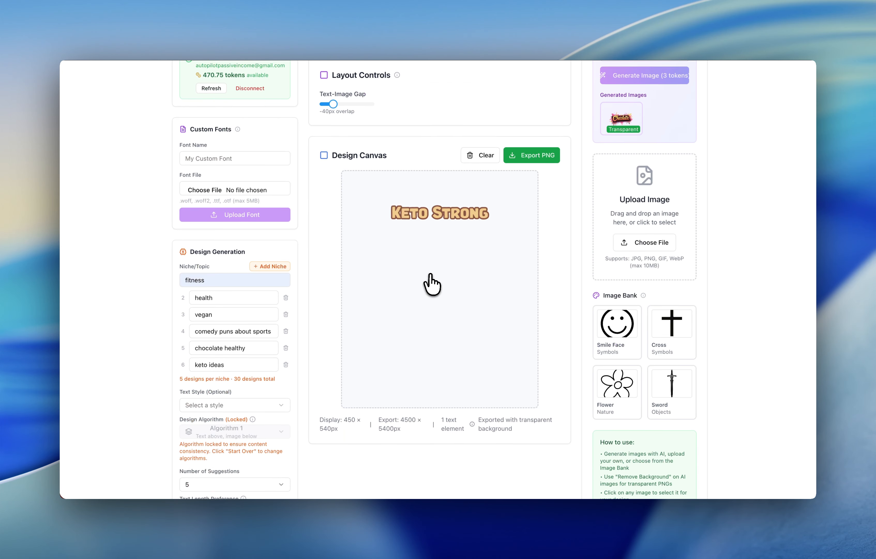
pyautogui.scroll(-20, 432, 283)
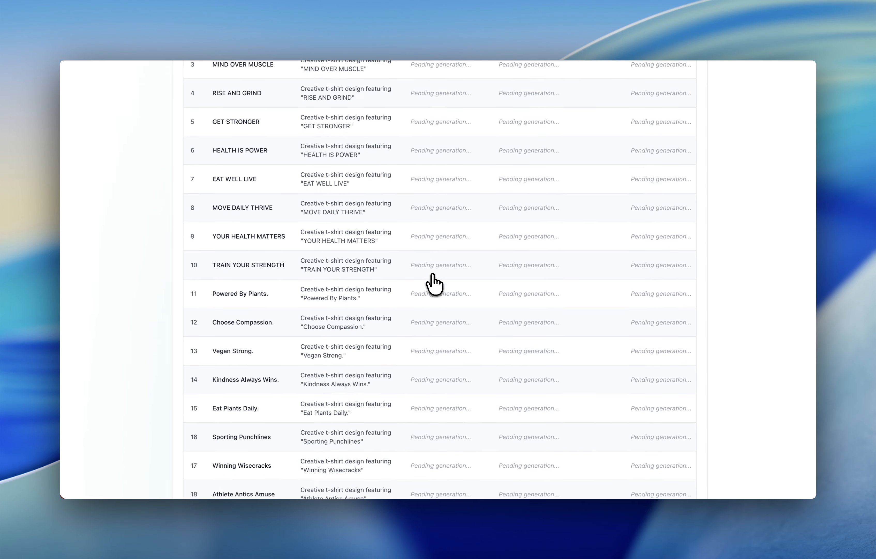
pyautogui.scroll(-15, 434, 284)
pyautogui.scroll(11, 434, 283)
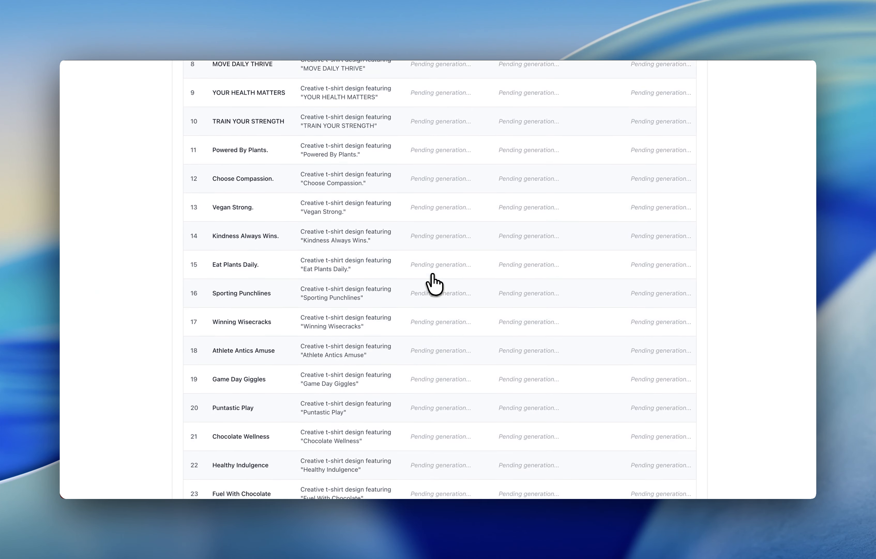
pyautogui.scroll(2, 434, 280)
pyautogui.scroll(-15, 346, 257)
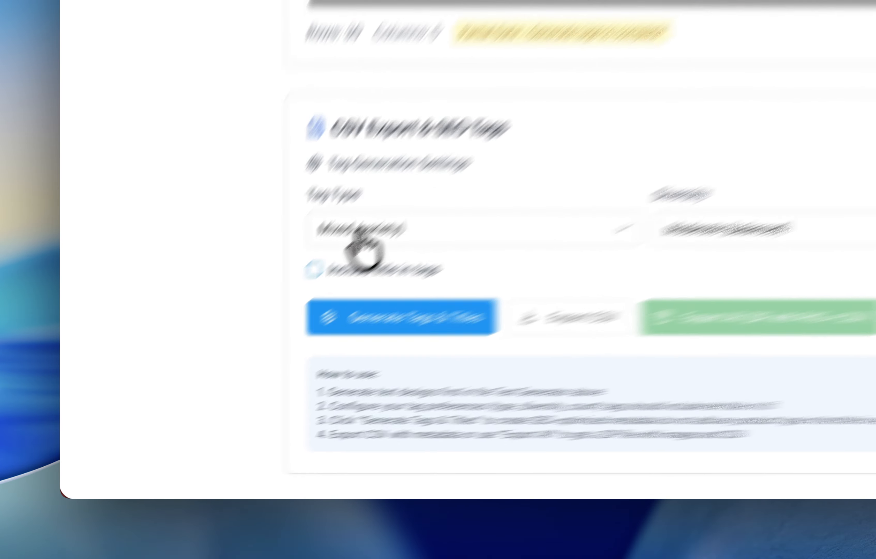
# Set the SEO tag type to Mixed (variety).
pyautogui.click(359, 231)
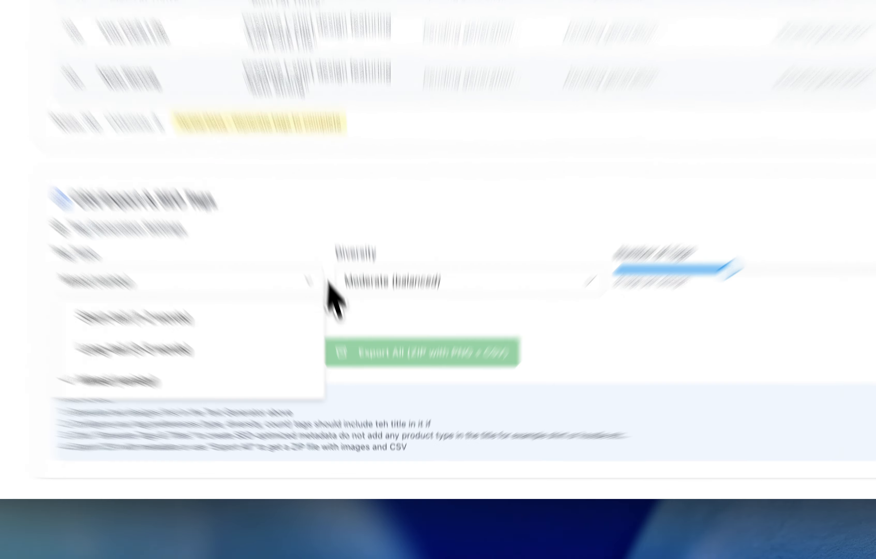
pyautogui.click(361, 366)
pyautogui.click(362, 365)
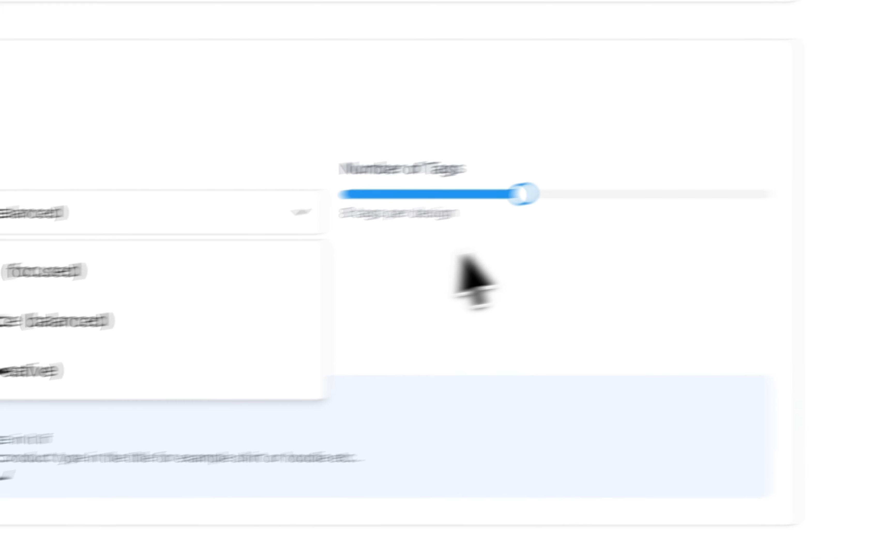
# Reduce the number of tags per design with the Number of Tags slider.
pyautogui.click(873, 191)
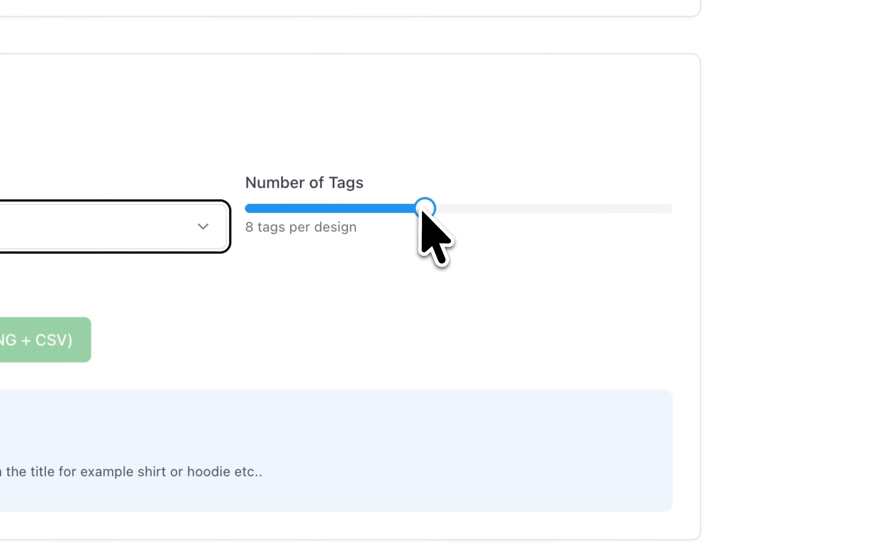
pyautogui.moveTo(423, 207); pyautogui.dragTo(381, 182)
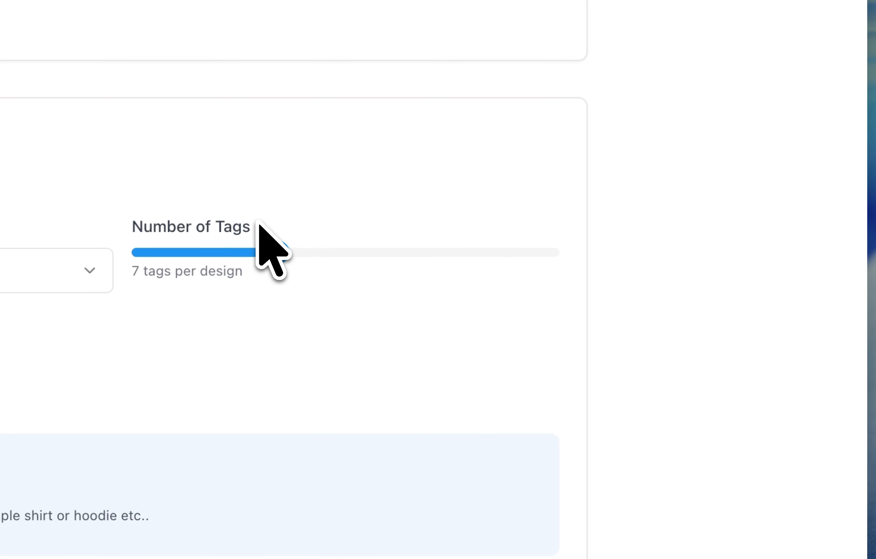
pyautogui.moveTo(258, 223); pyautogui.dragTo(215, 231)
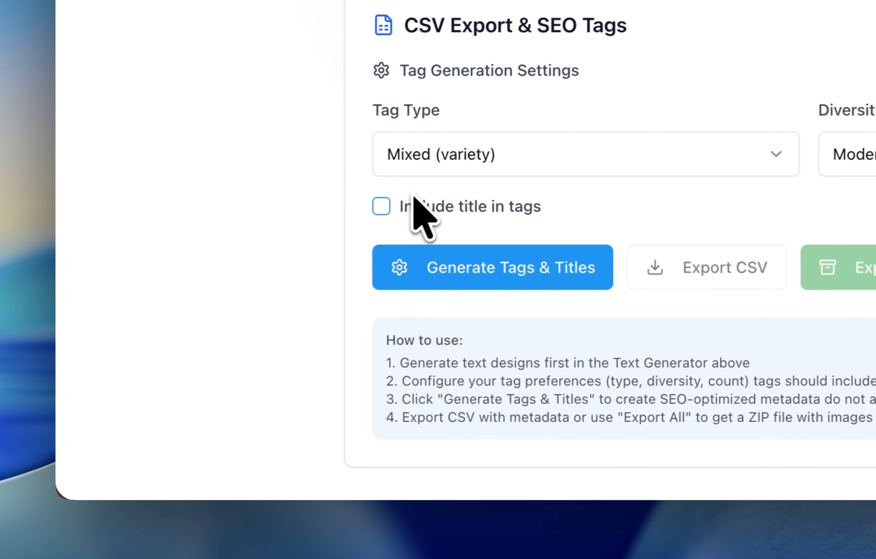
# Enable including the title in tags and generate SEO tags and titles for all designs.
pyautogui.click(410, 203)
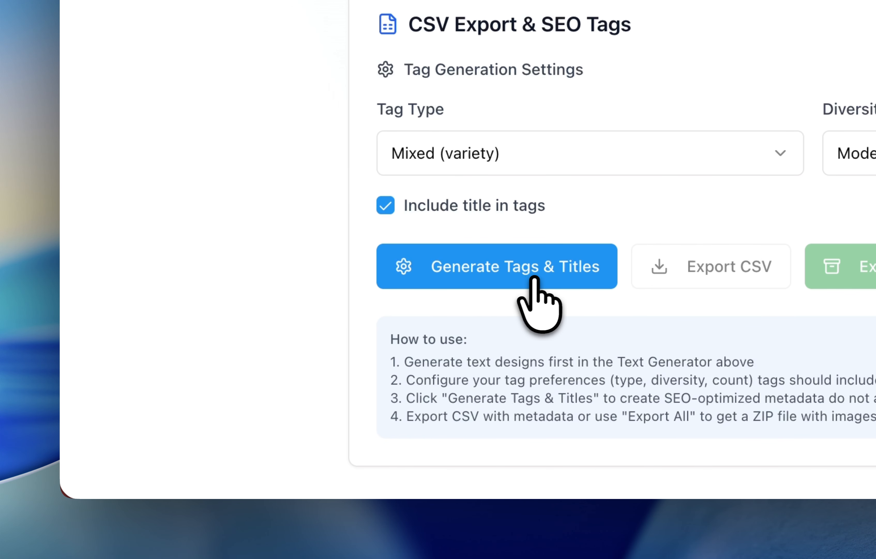
pyautogui.click(559, 271)
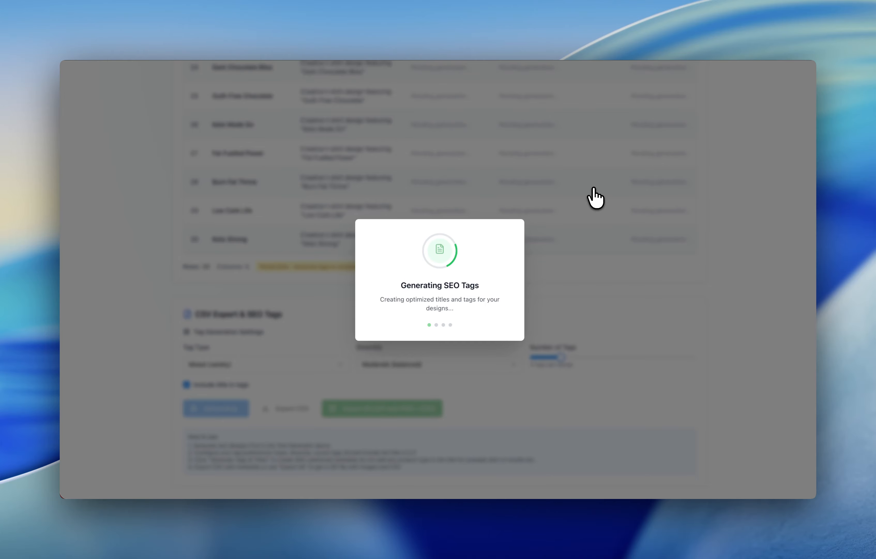
pyautogui.scroll(6, 595, 326)
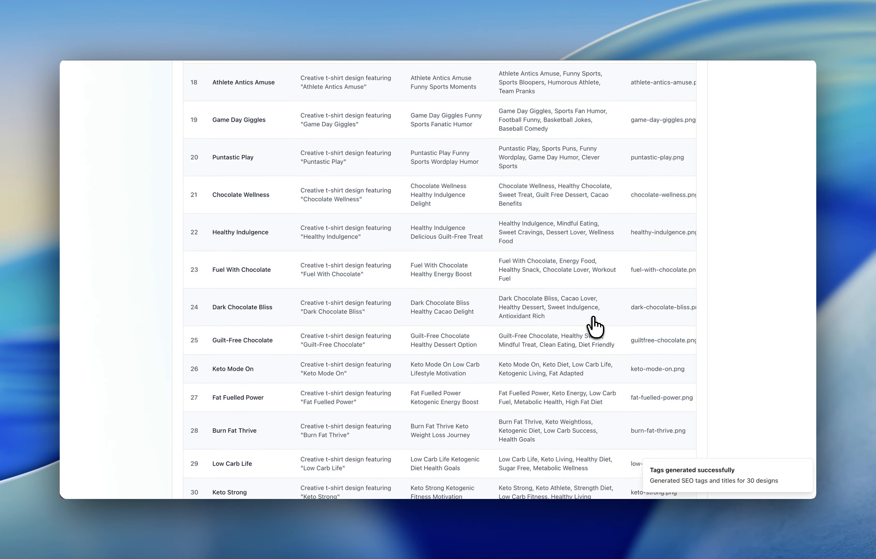
pyautogui.scroll(15, 596, 325)
pyautogui.scroll(-5, 528, 157)
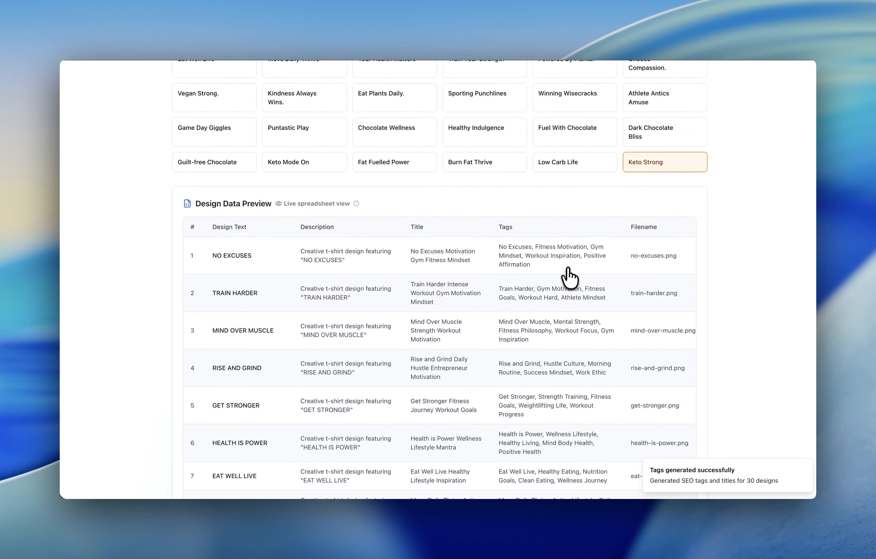
# Export all designs as a ZIP file containing the PNG images and the CSV.
pyautogui.scroll(-15, 569, 278)
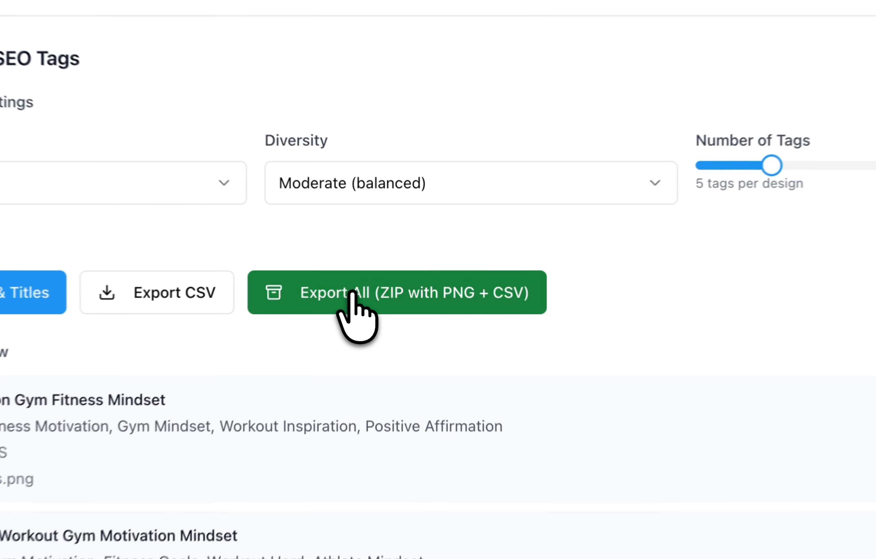
pyautogui.click(353, 293)
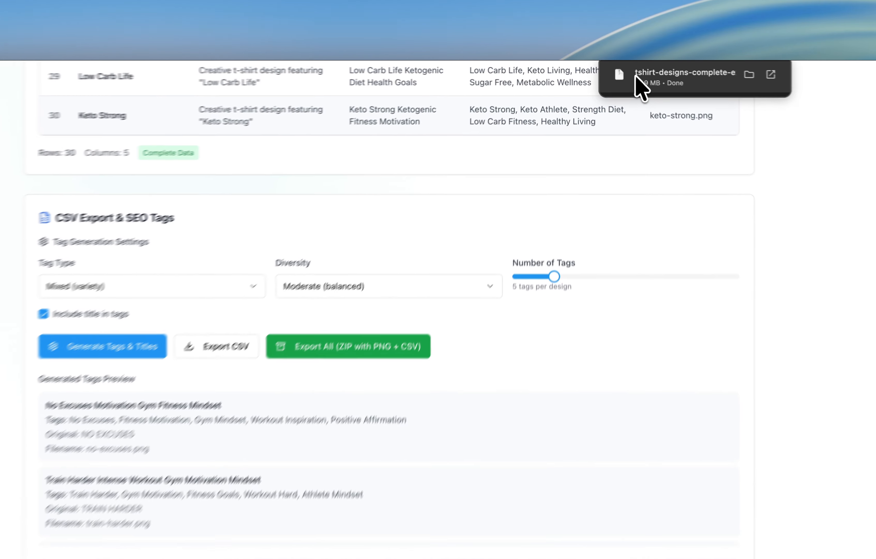
# Open the downloaded tshirt-designs-complete-export folder and browse the exported images and its contents.
pyautogui.click(623, 73)
pyautogui.click(320, 177)
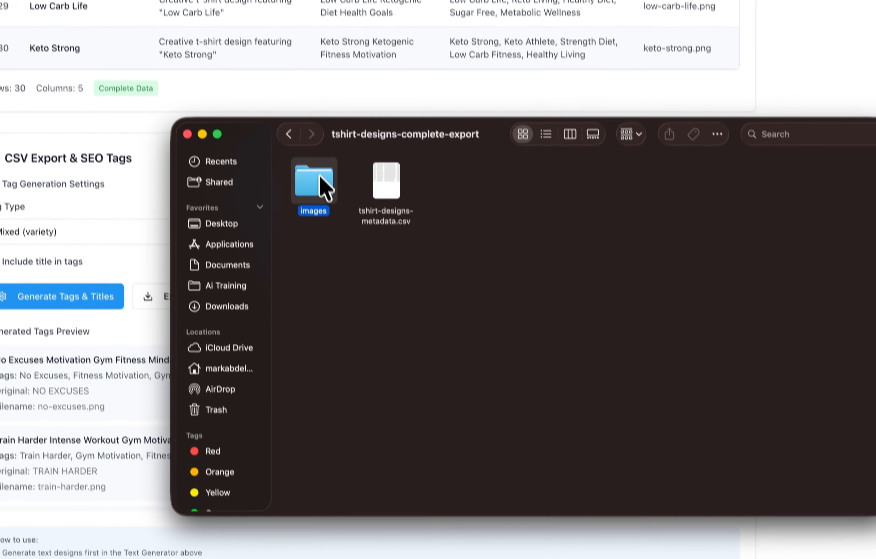
pyautogui.doubleClick(318, 178)
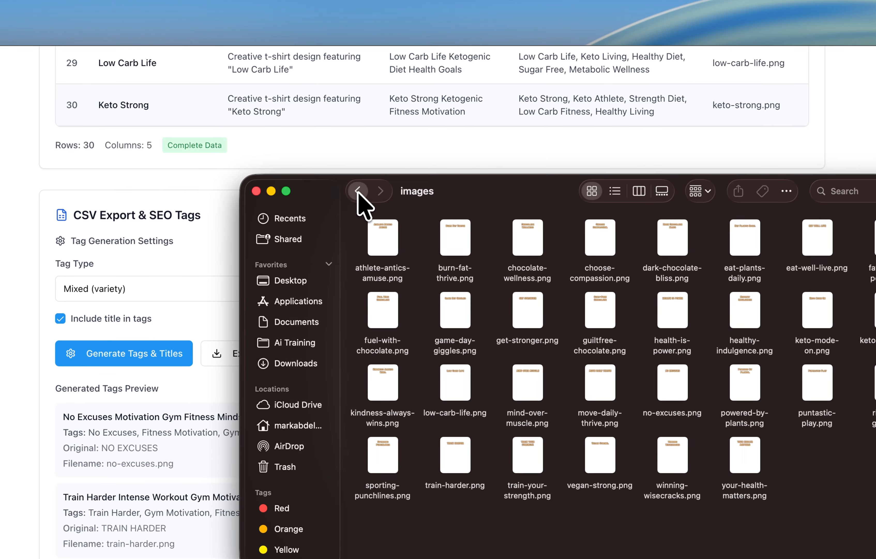
pyautogui.click(265, 195)
pyautogui.click(356, 244)
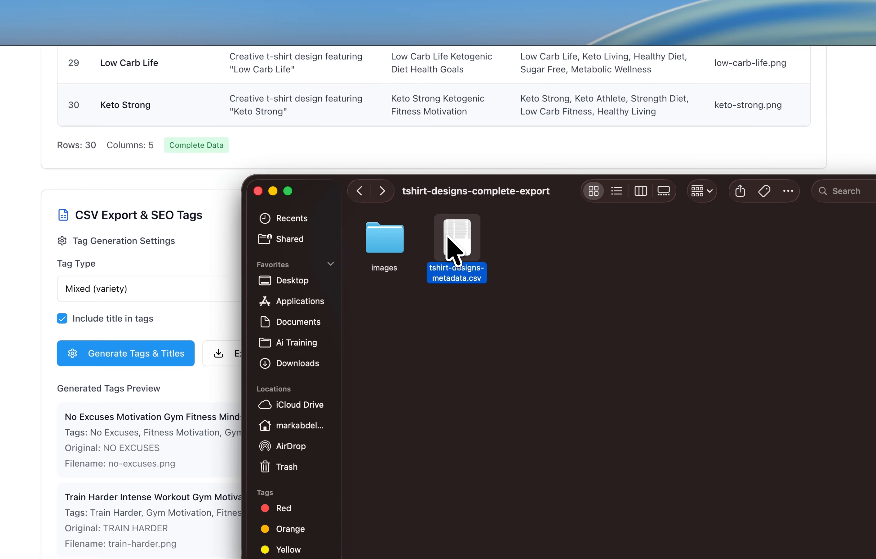
# Open tshirt-designs-metadata.csv in a spreadsheet and review its tags and file path columns.
pyautogui.doubleClick(457, 243)
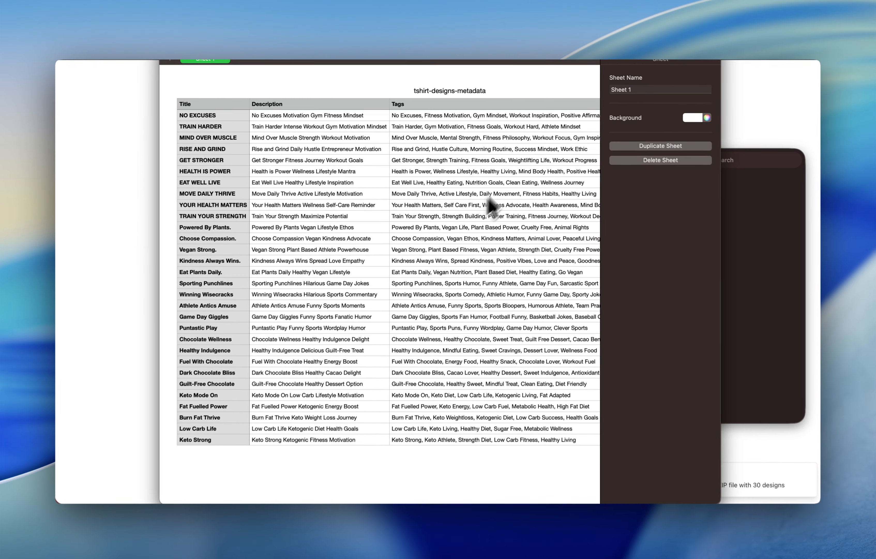
pyautogui.hscroll(8, 427, 333)
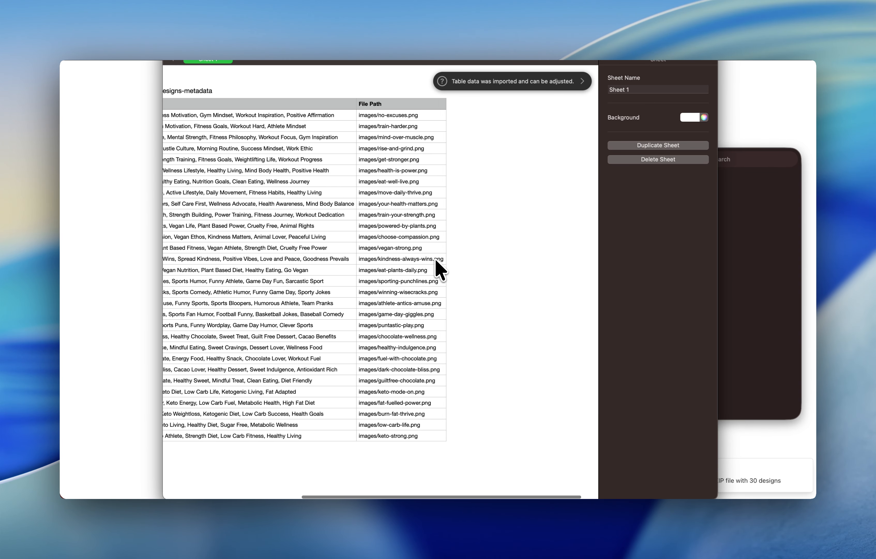
pyautogui.hscroll(-8, 424, 333)
pyautogui.click(795, 121)
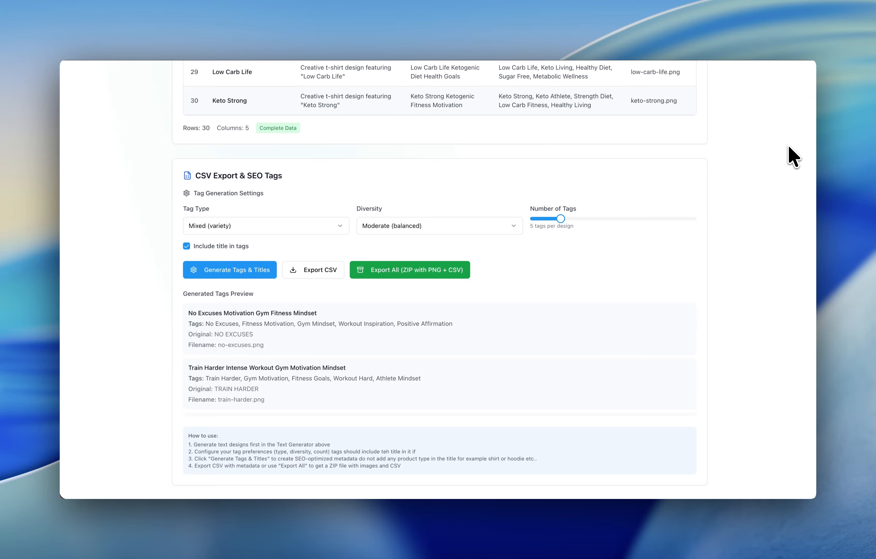
pyautogui.scroll(20, 679, 258)
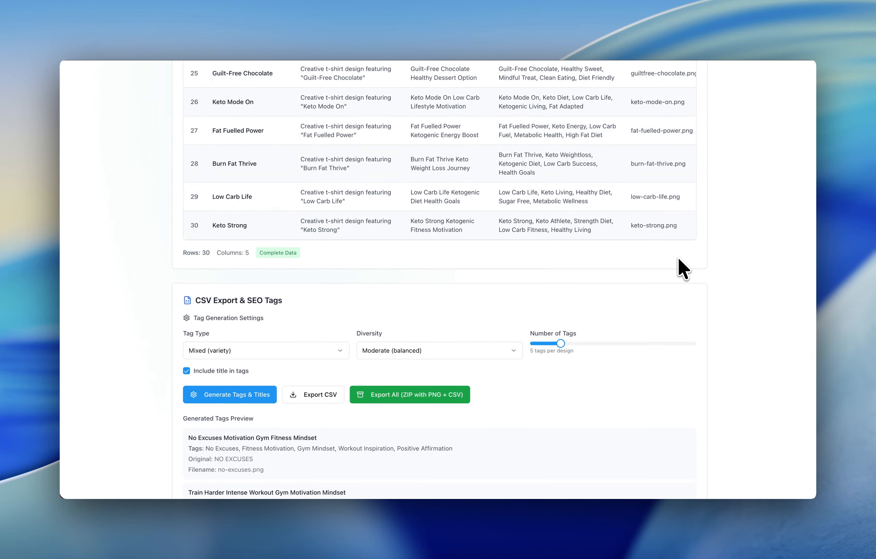
pyautogui.scroll(4, 679, 257)
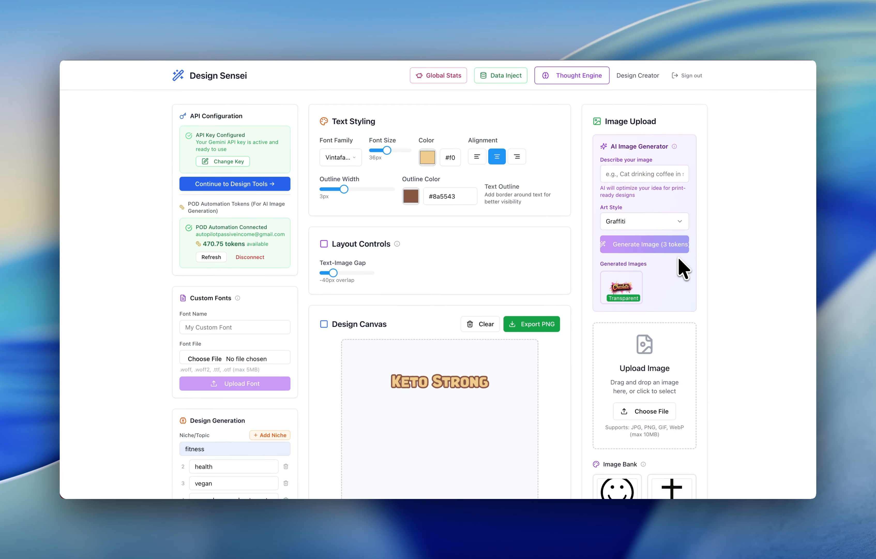